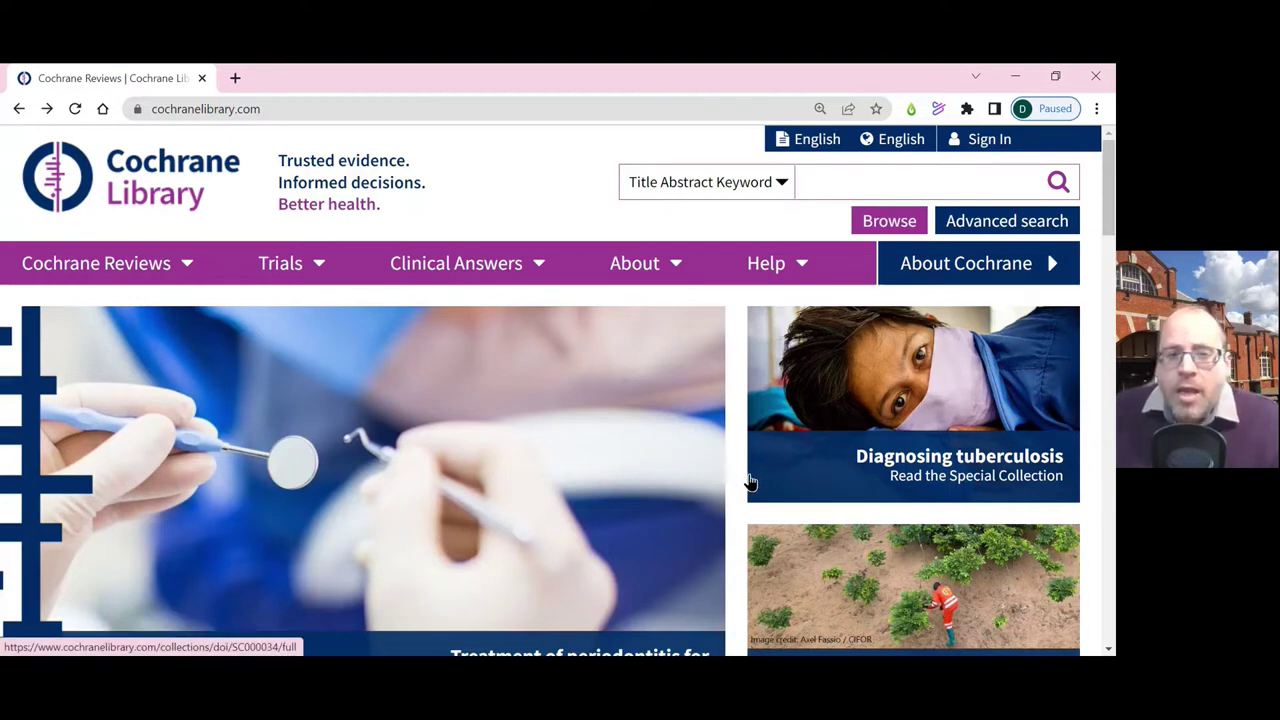
# Step: Open the Cochrane Library Advanced Search page
pyautogui.click(1008, 226)
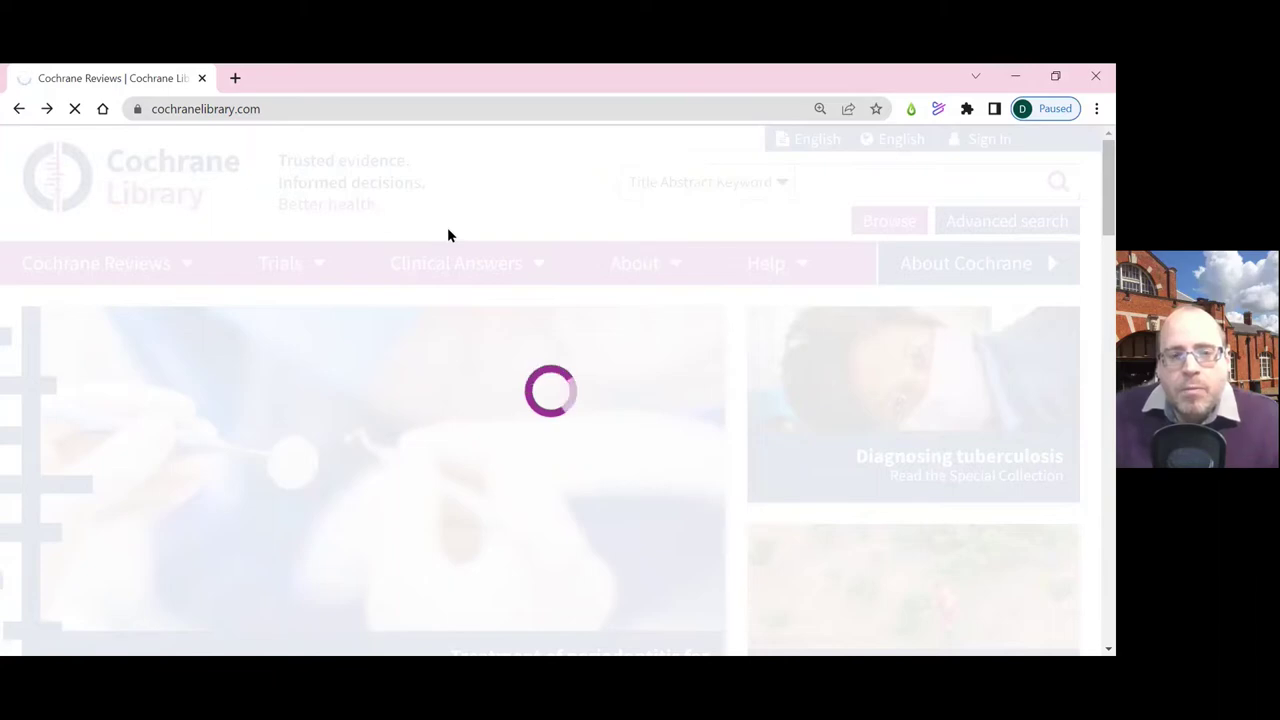
pyautogui.scroll(-2, 503, 260)
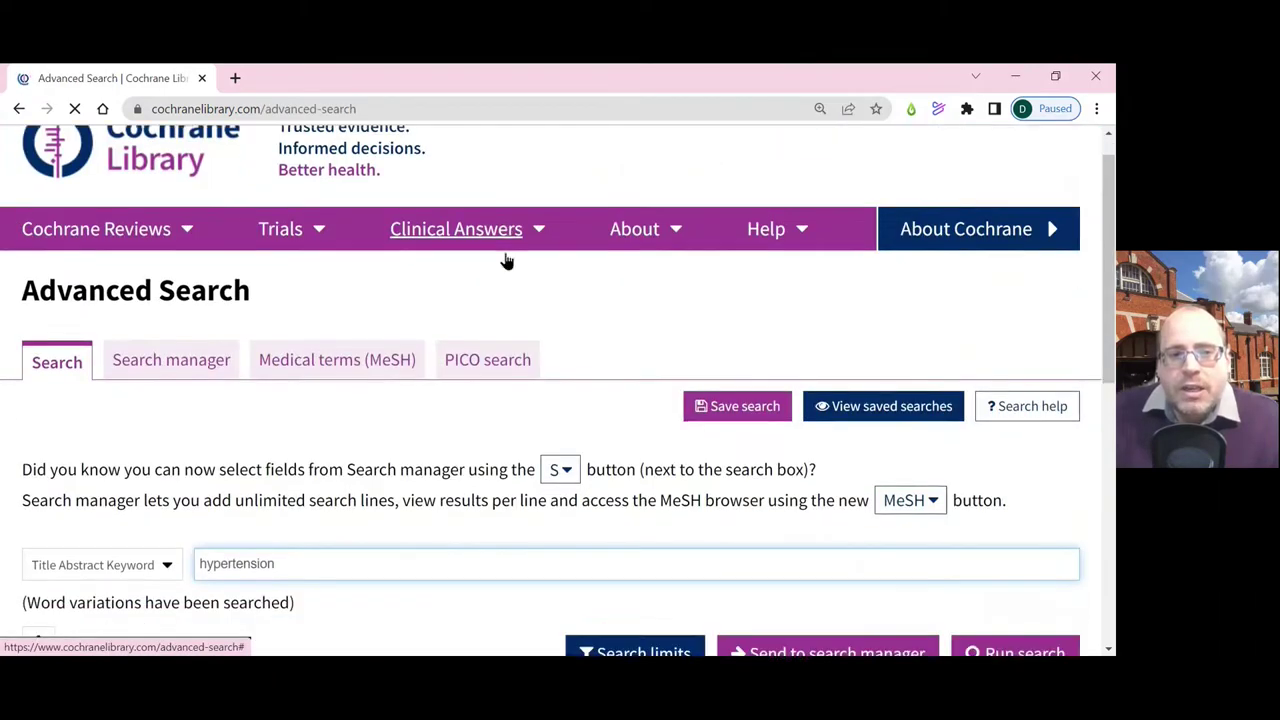
pyautogui.scroll(-1, 505, 261)
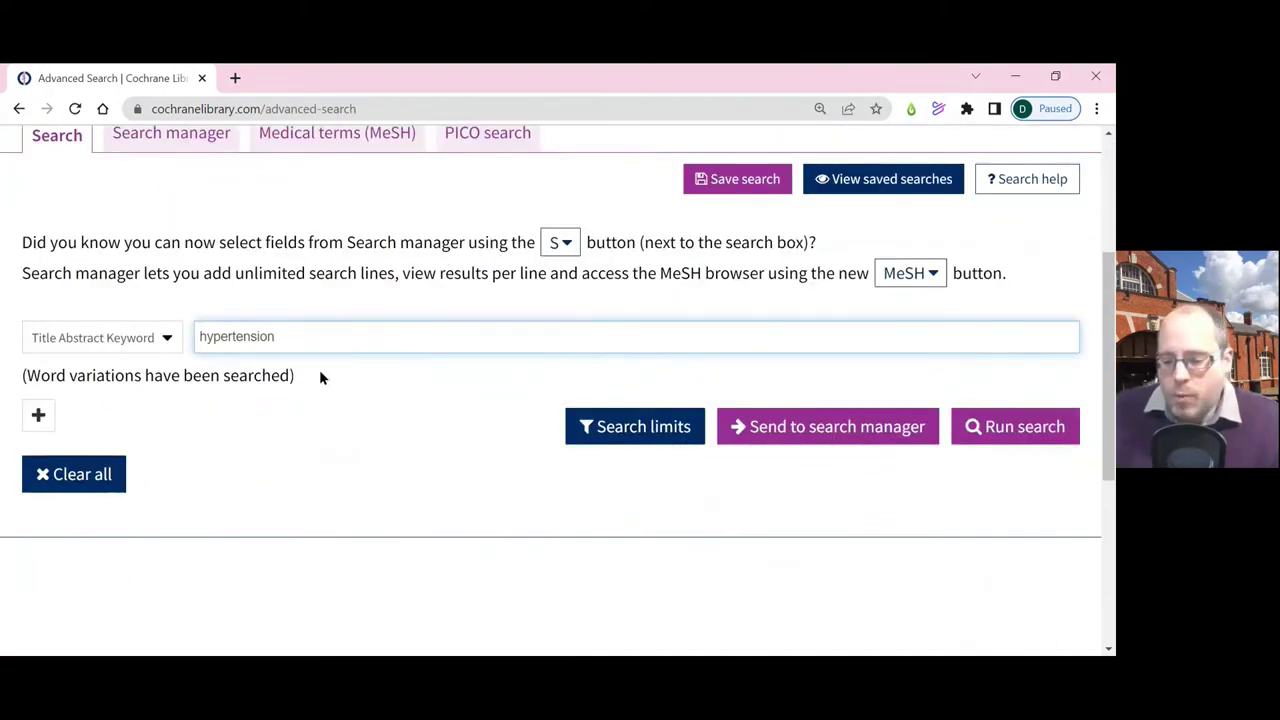
# Step: Zoom the page to 175% and select 'hypertension' in the first search box
pyautogui.hotkey('ctrl', '+')
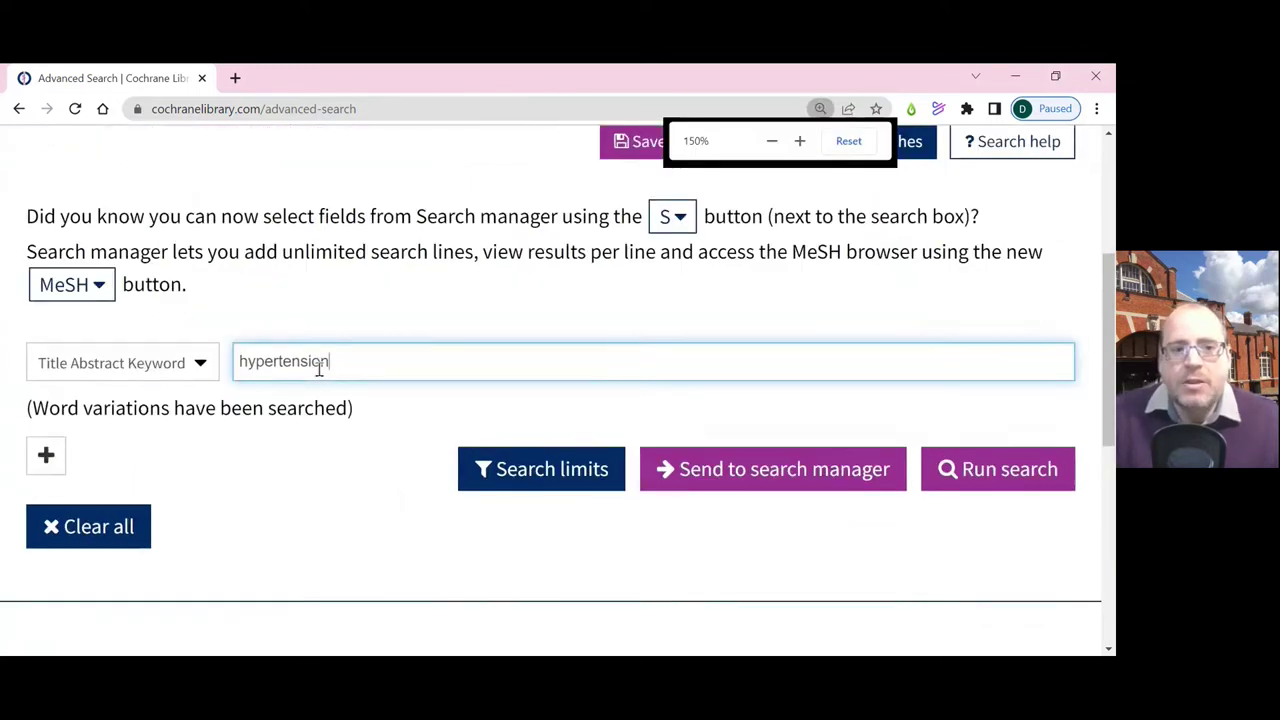
pyautogui.hotkey('ctrl', '+')
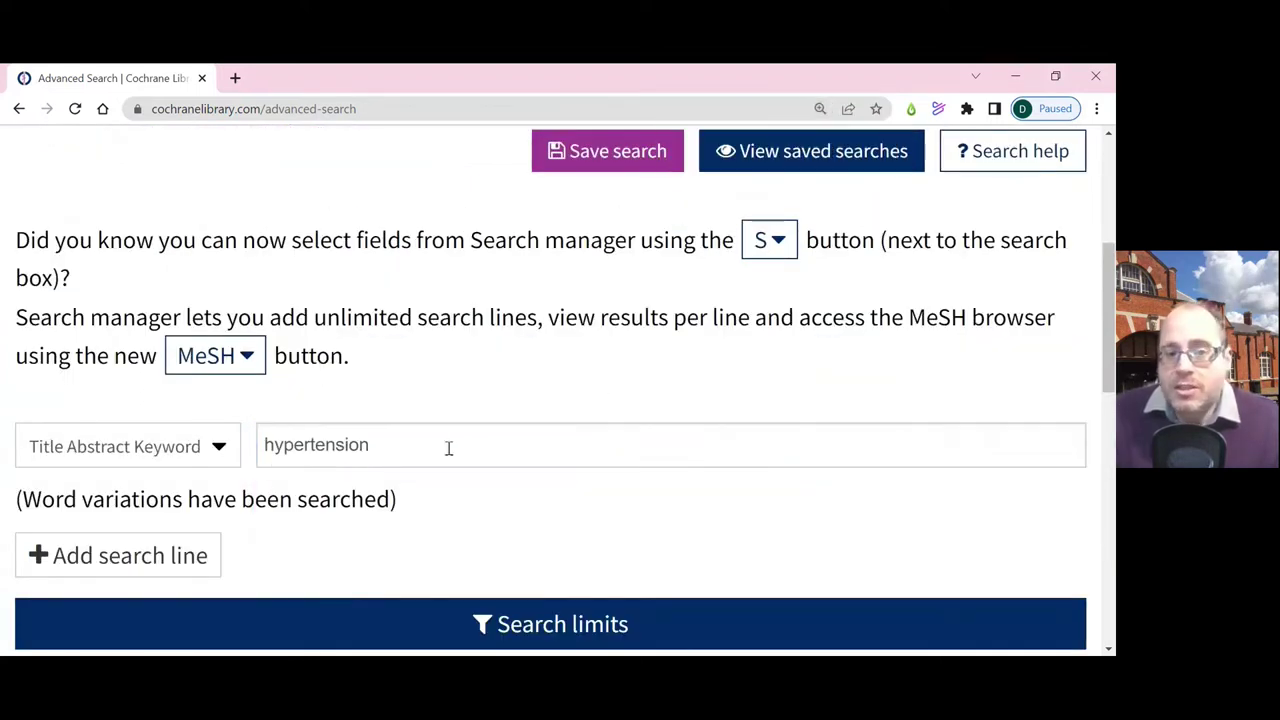
pyautogui.scroll(-2, 518, 362)
pyautogui.moveTo(461, 264); pyautogui.dragTo(250, 268)
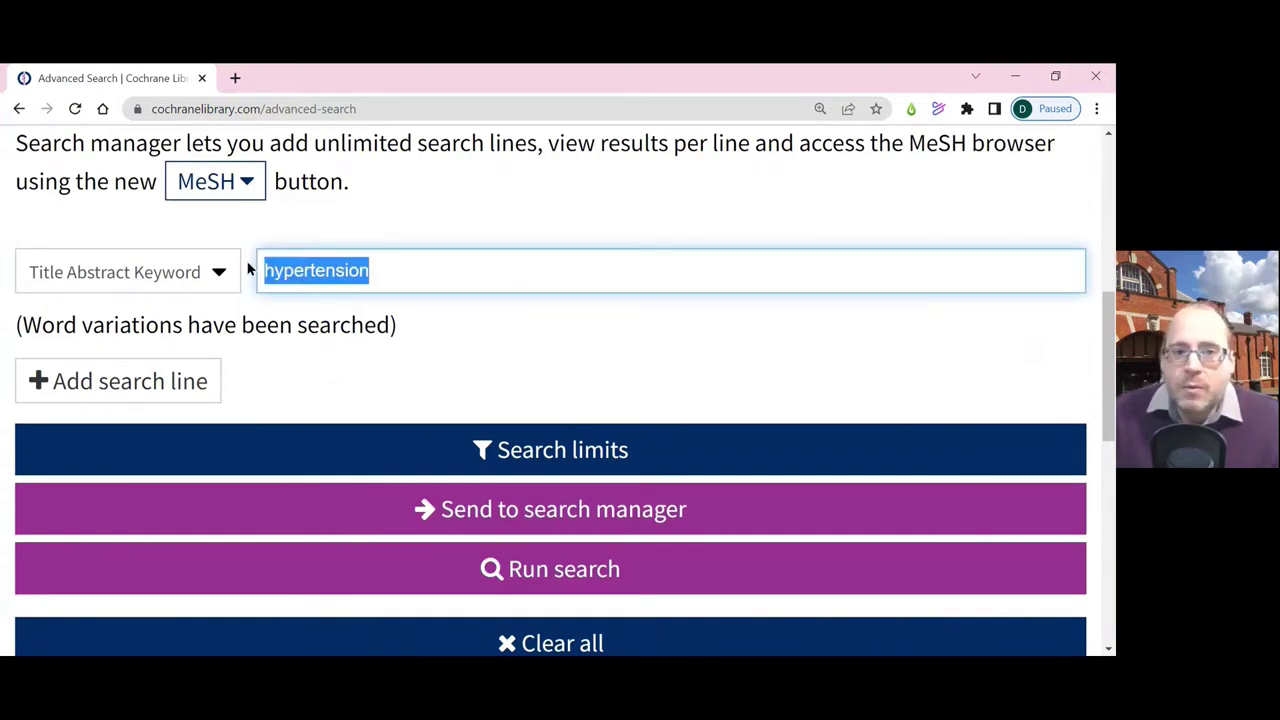
# Step: Replace 'hypertension' with 'music' and add a second AND search line for 'cancer'
pyautogui.write('music')
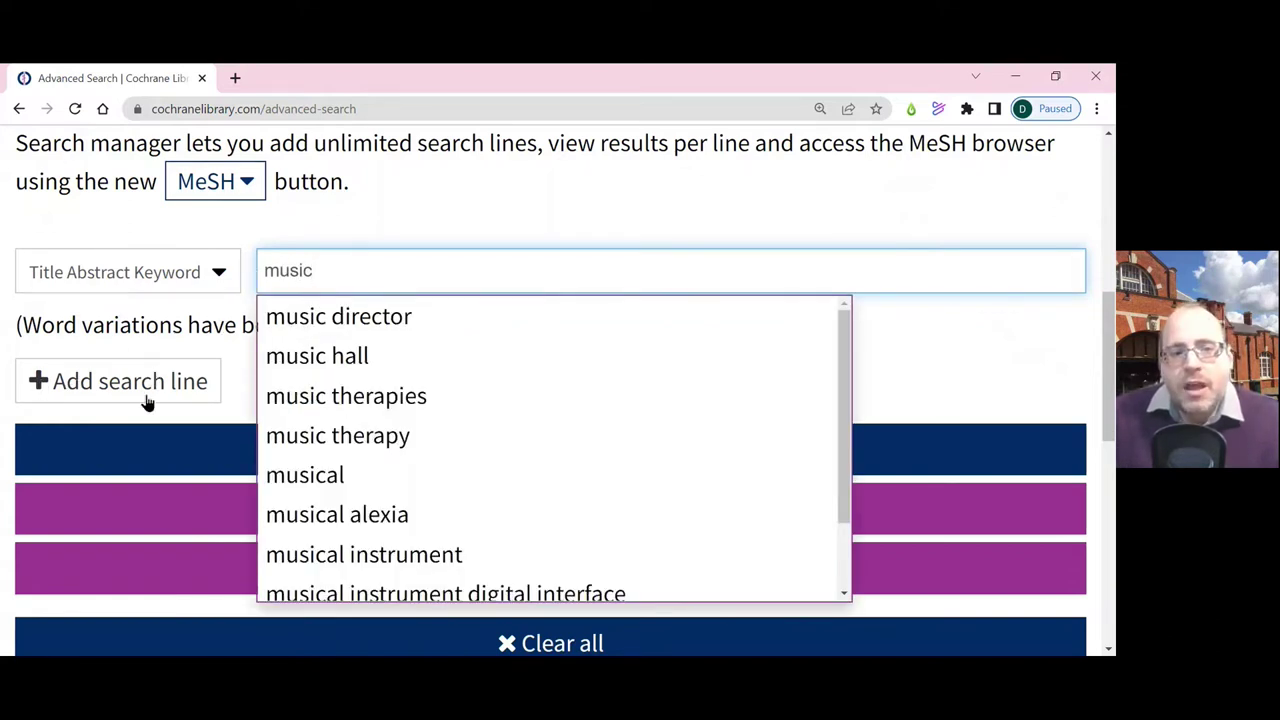
pyautogui.click(83, 388)
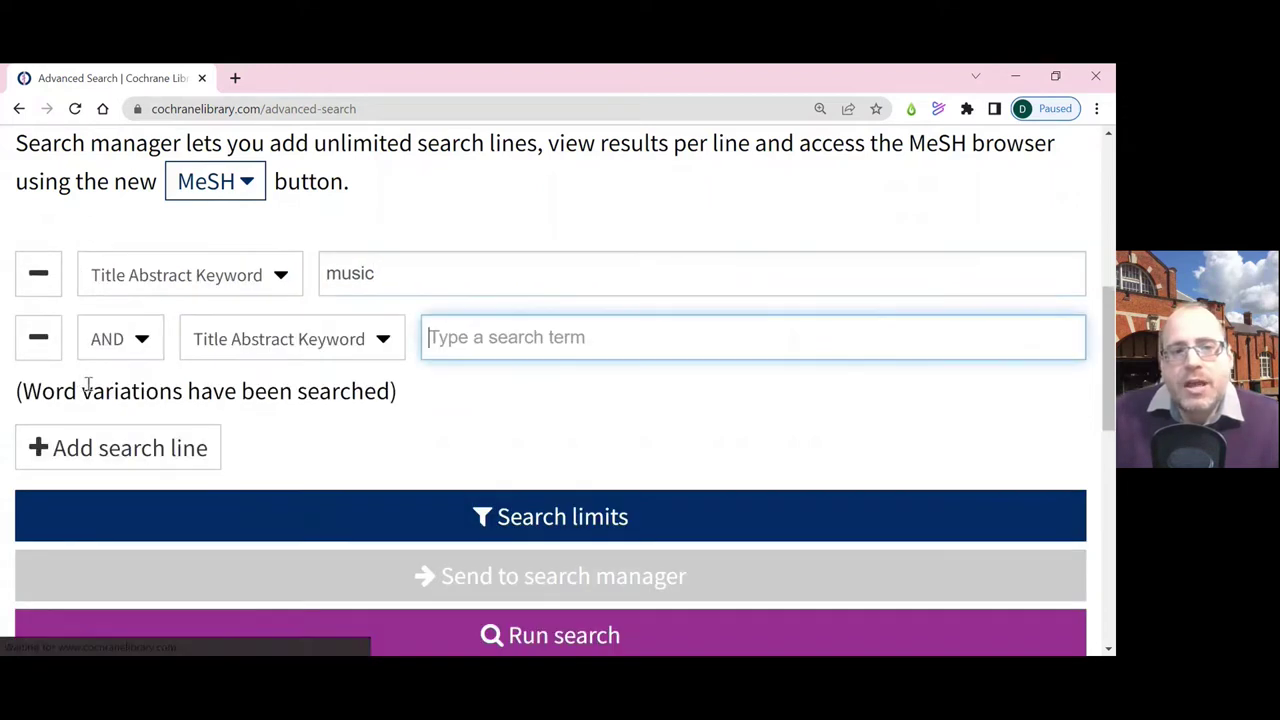
pyautogui.write('cancer')
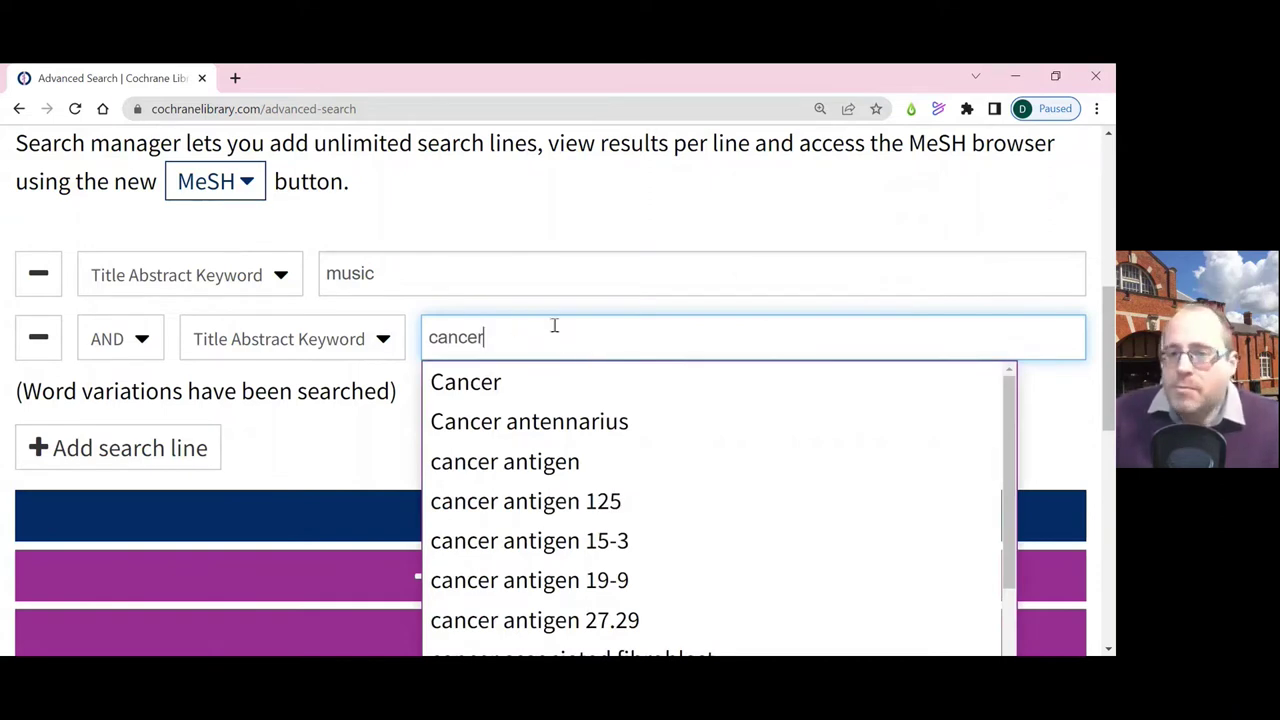
pyautogui.click(372, 427)
pyautogui.scroll(-1, 428, 510)
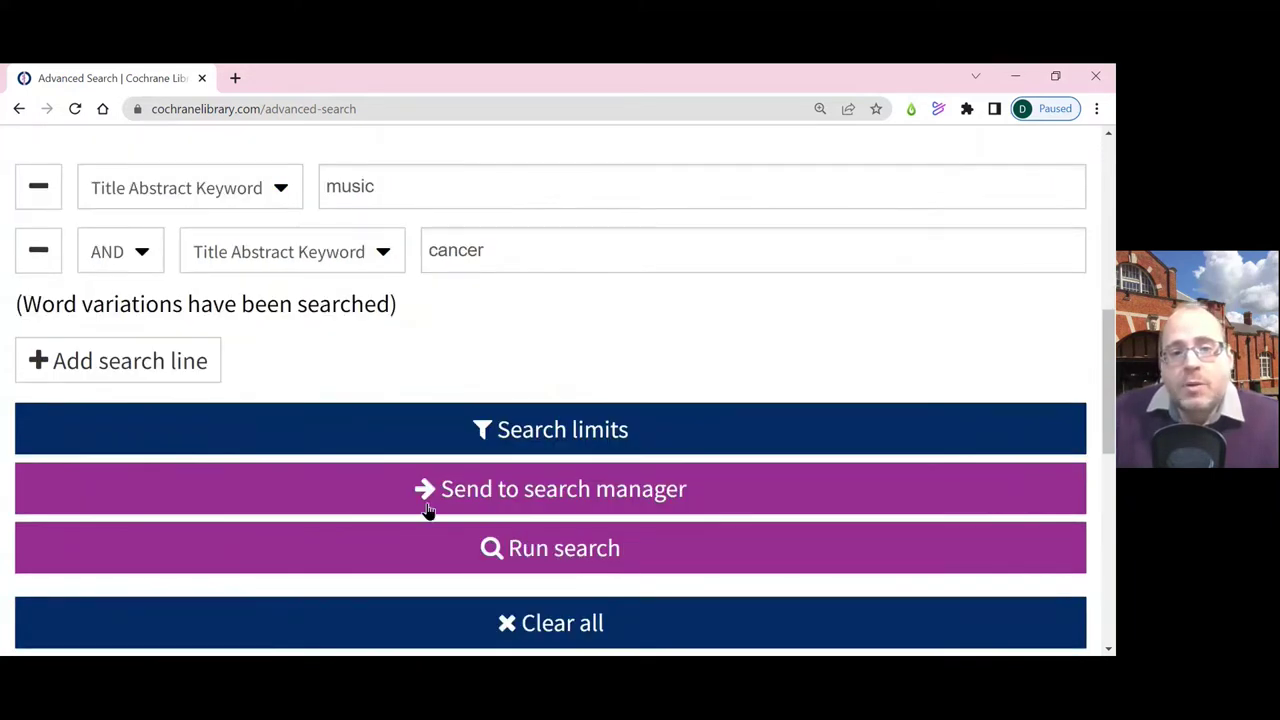
# Step: Run the music AND cancer search, giving 4 Cochrane Reviews and 376 Trials
pyautogui.click(543, 553)
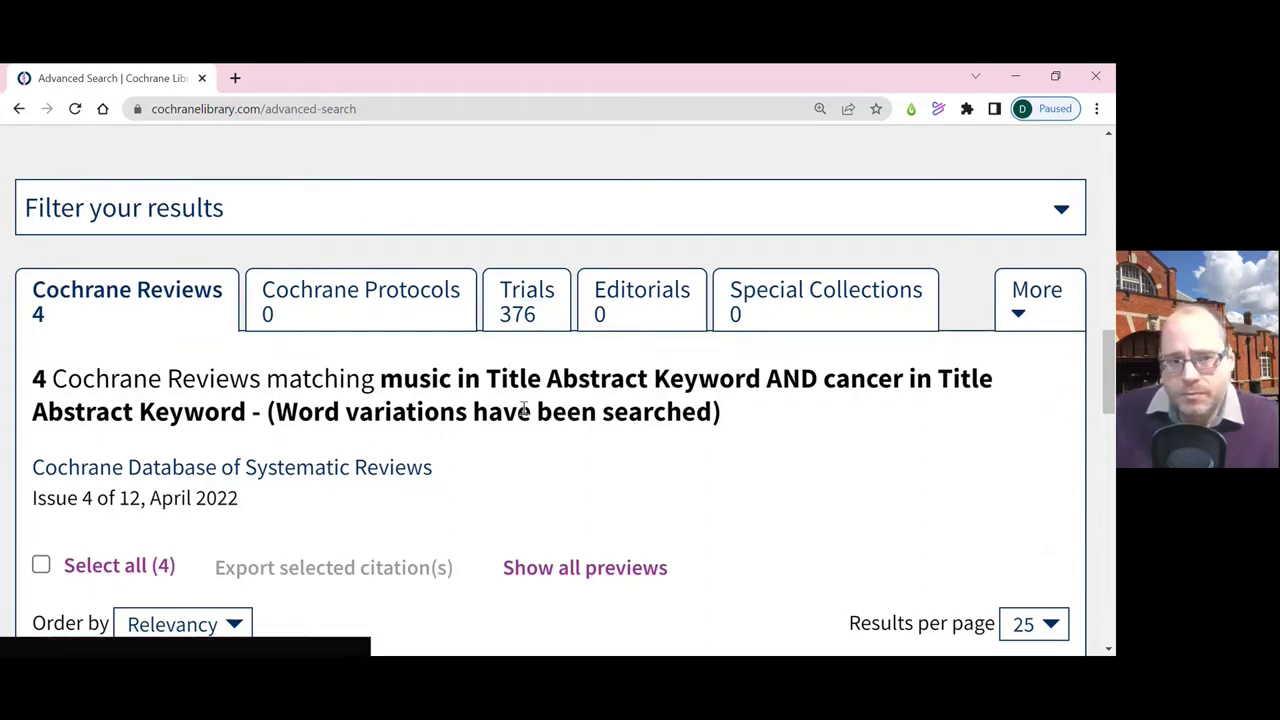
pyautogui.scroll(1, 524, 408)
pyautogui.scroll(6, 527, 418)
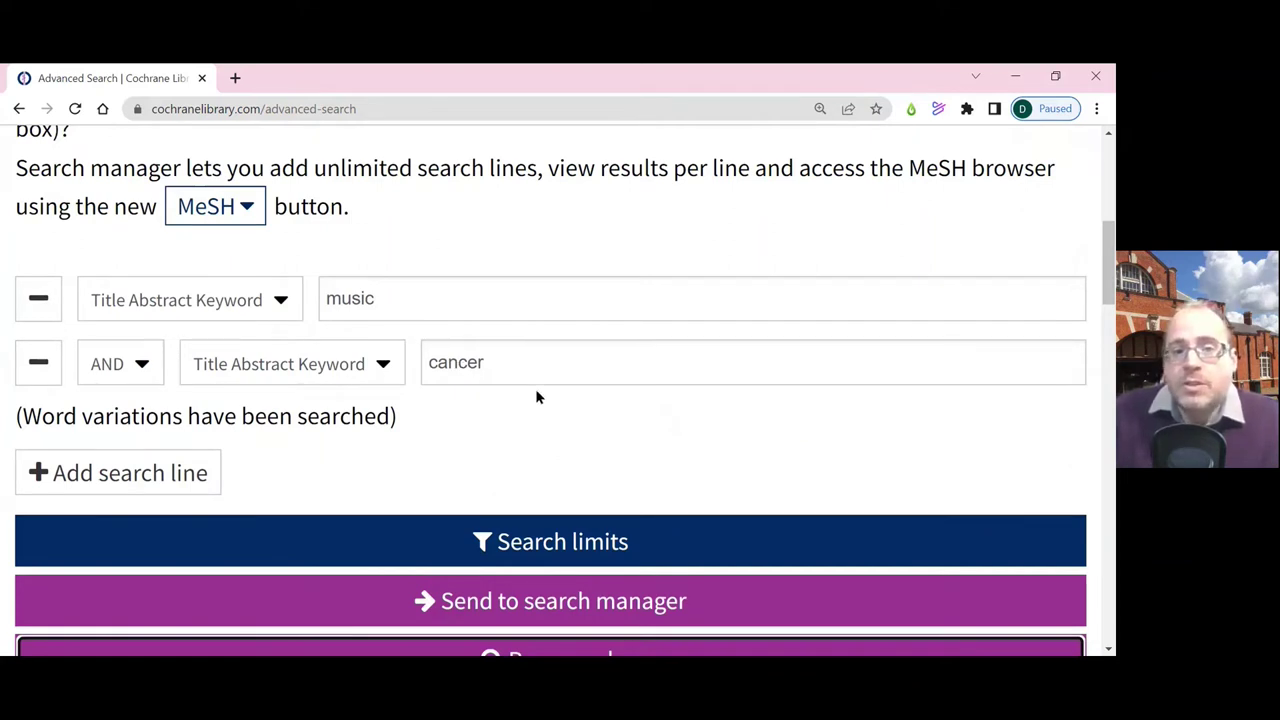
# Step: Extend the first search line to read 'music OR musical OR singing'
pyautogui.click(509, 300)
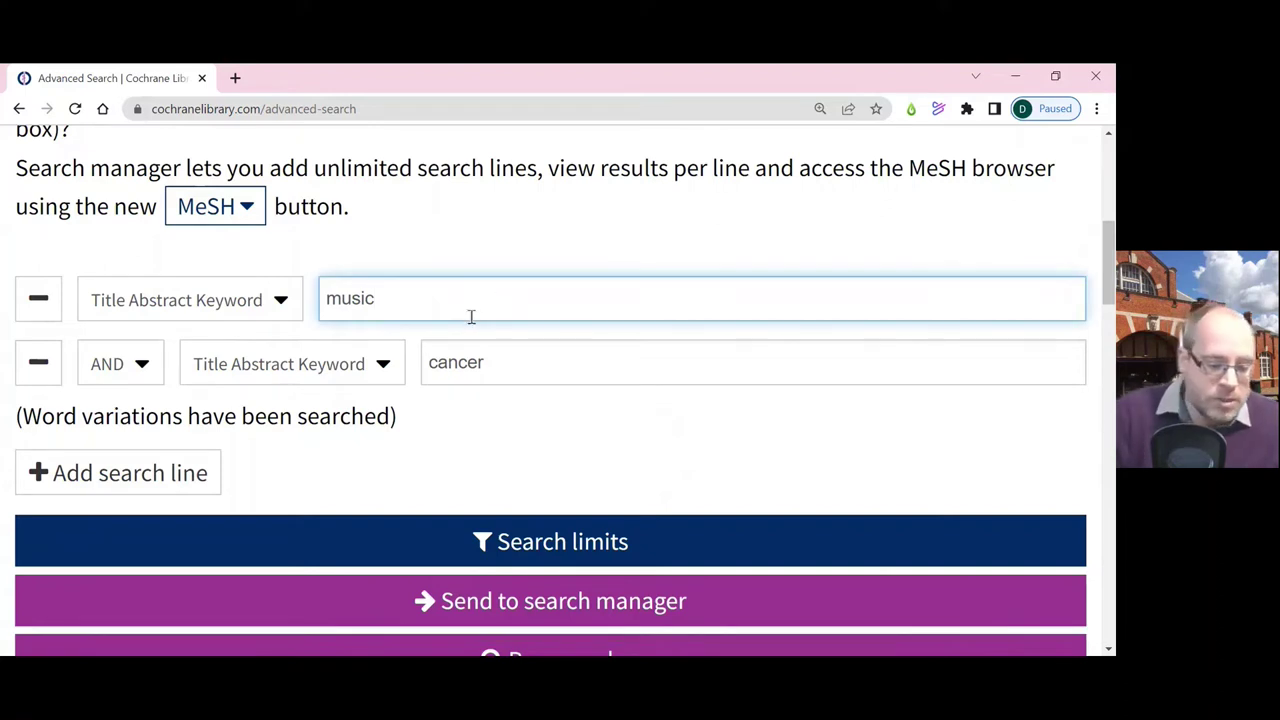
pyautogui.write('OR m')
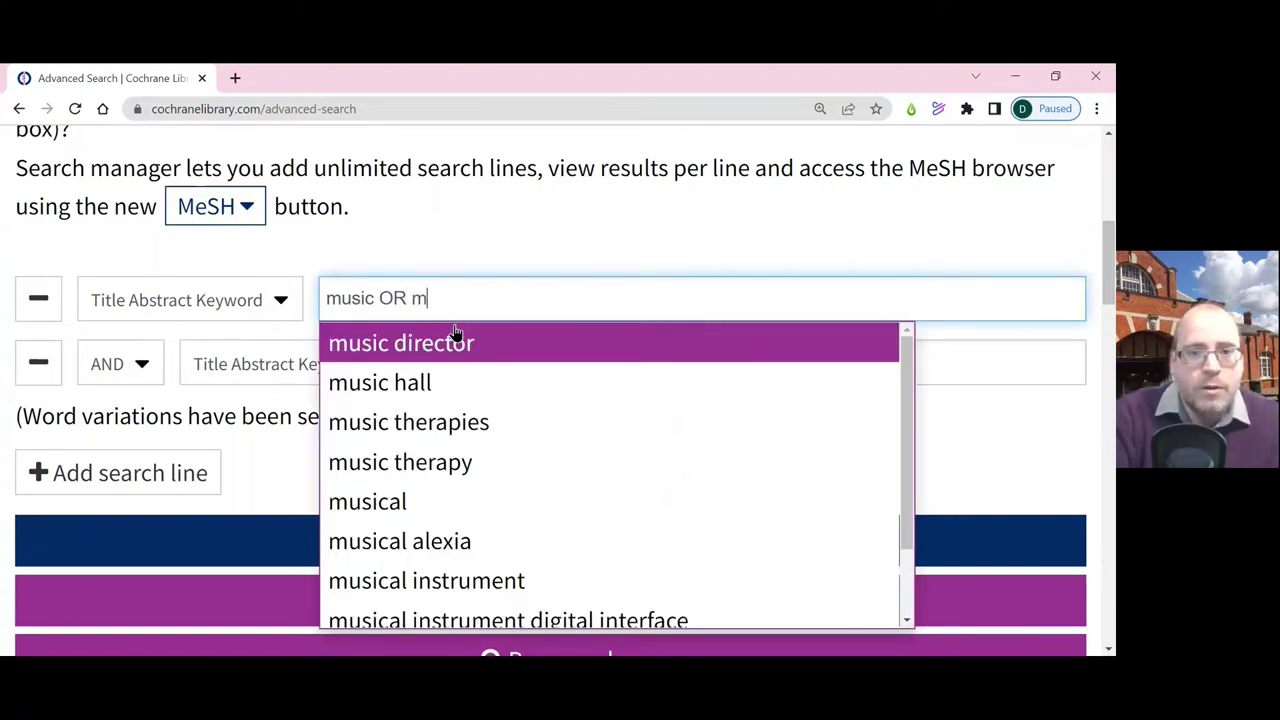
pyautogui.write('usical OR si')
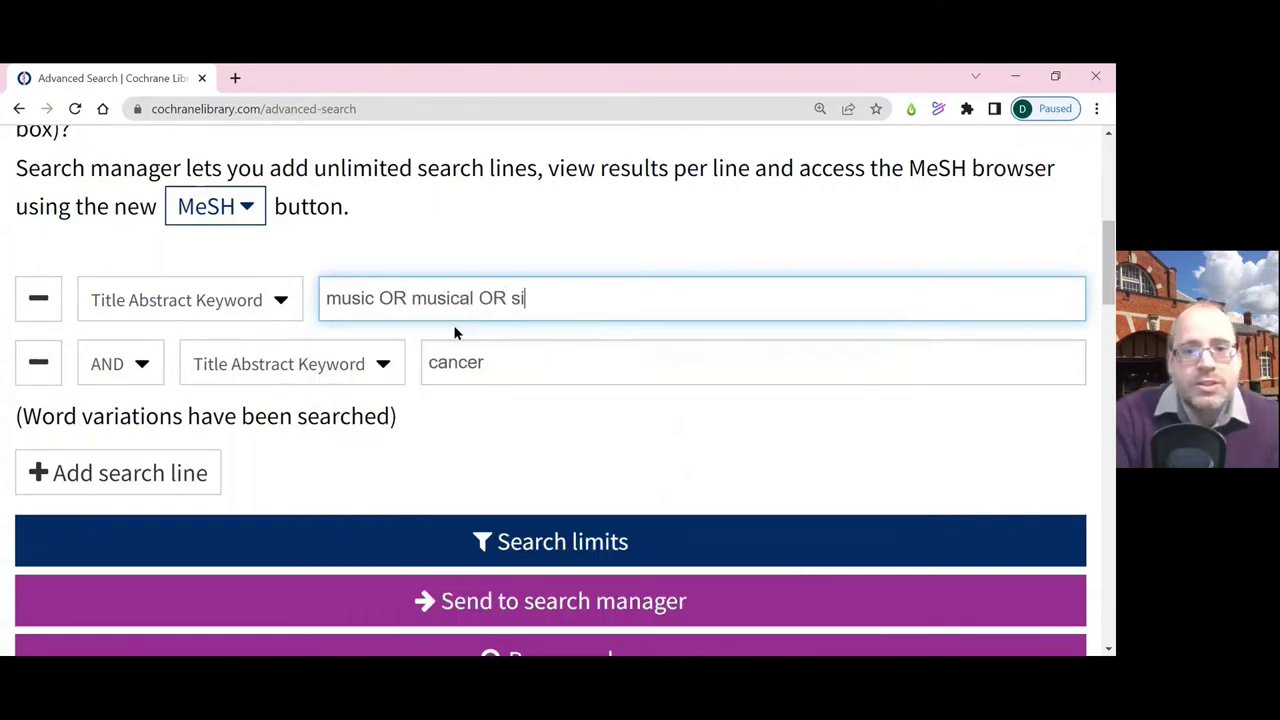
pyautogui.write('nging')
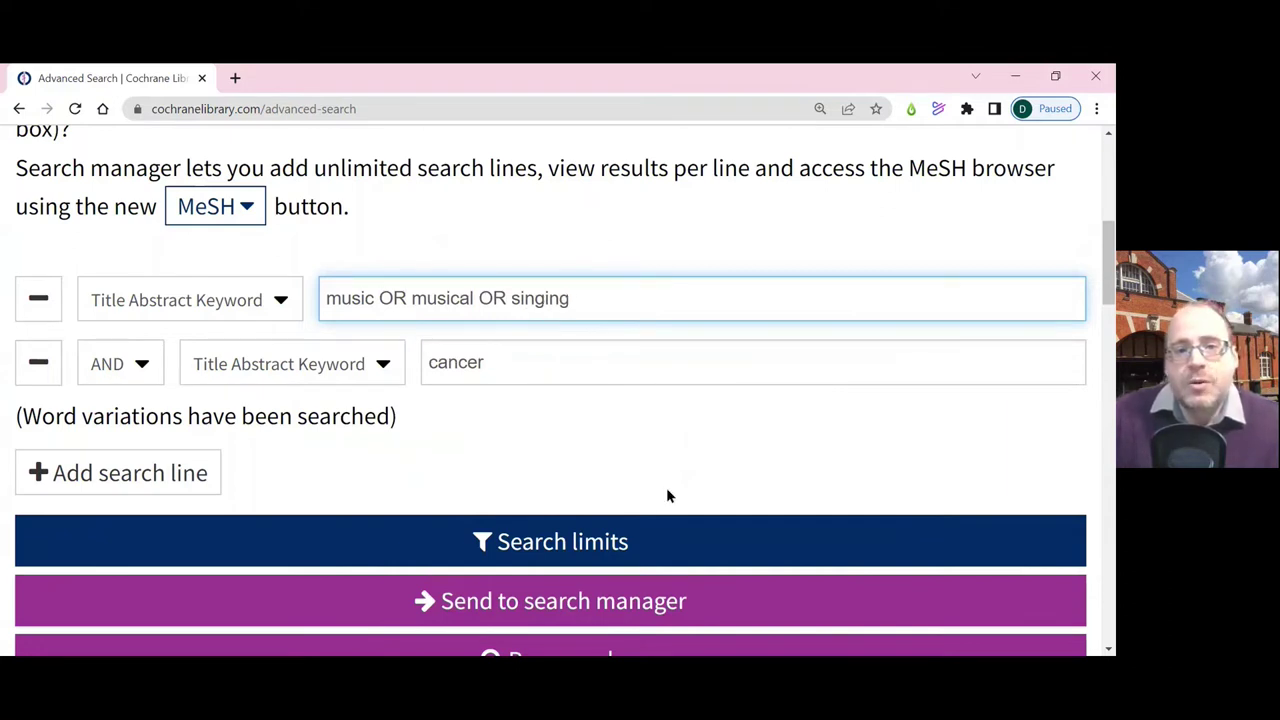
pyautogui.click(538, 436)
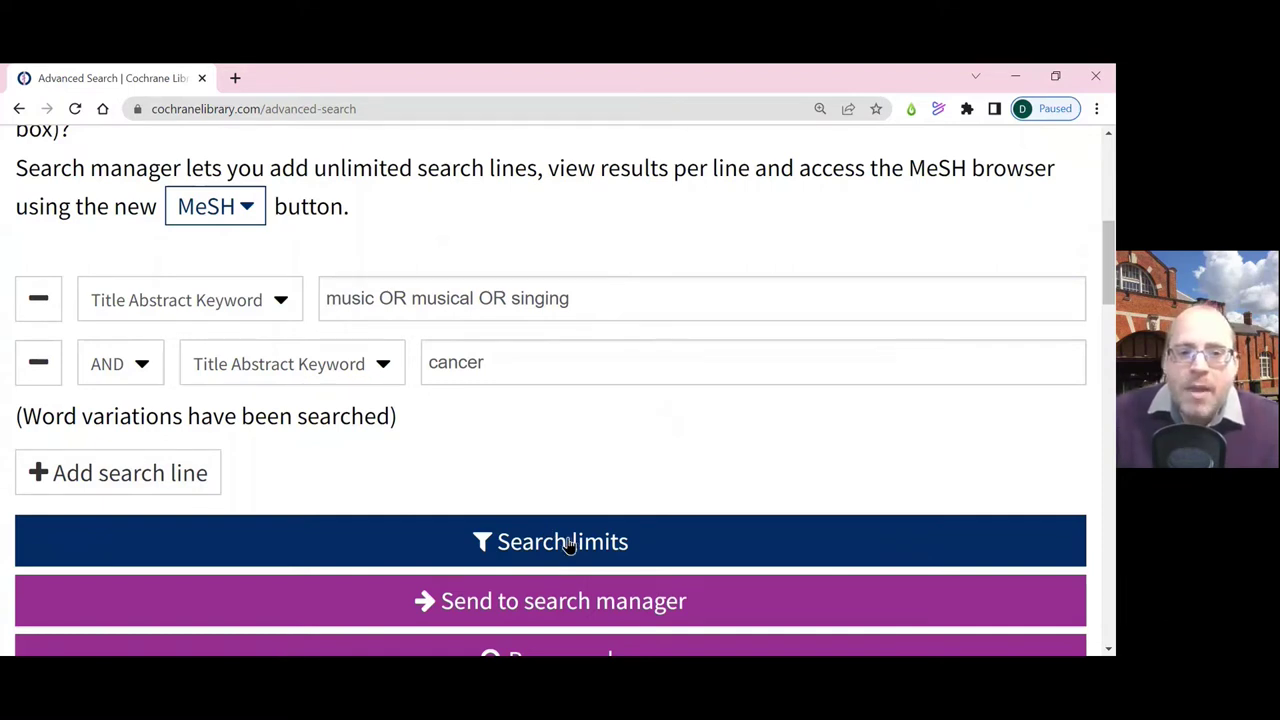
pyautogui.scroll(-1, 585, 573)
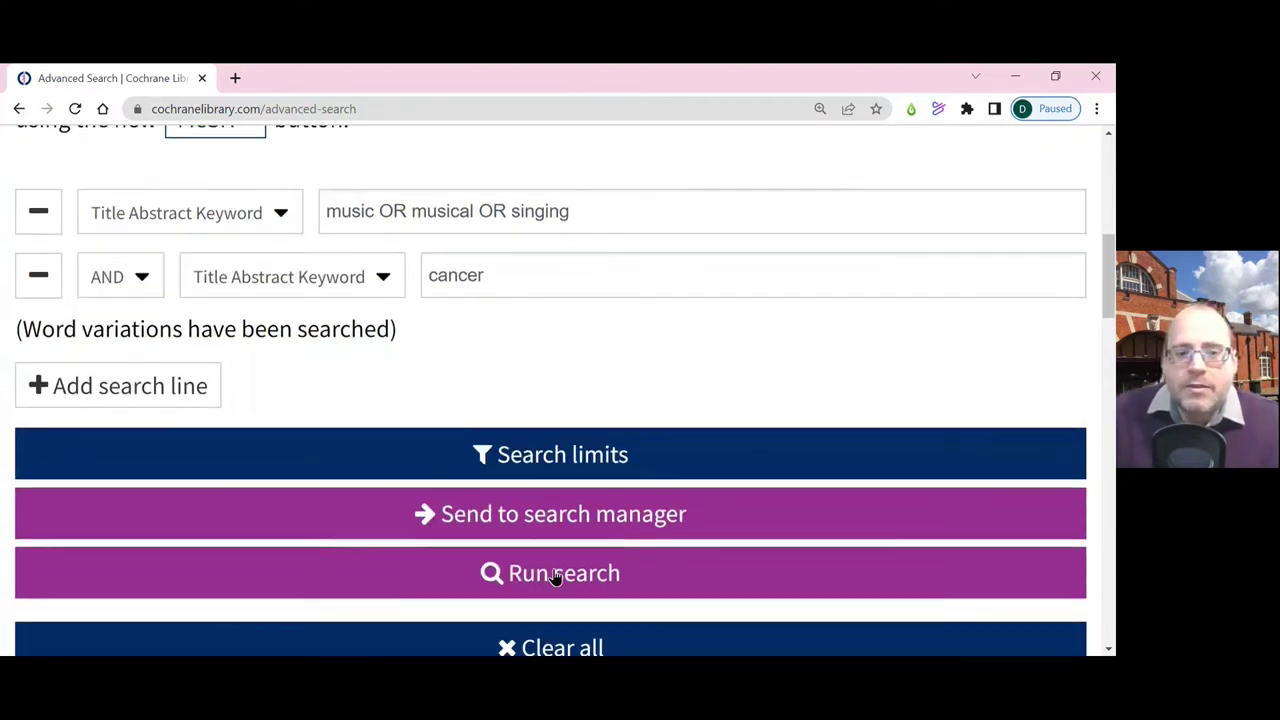
# Step: Run the broadened search, returning 5 Cochrane Reviews and 405 Trials
pyautogui.click(557, 575)
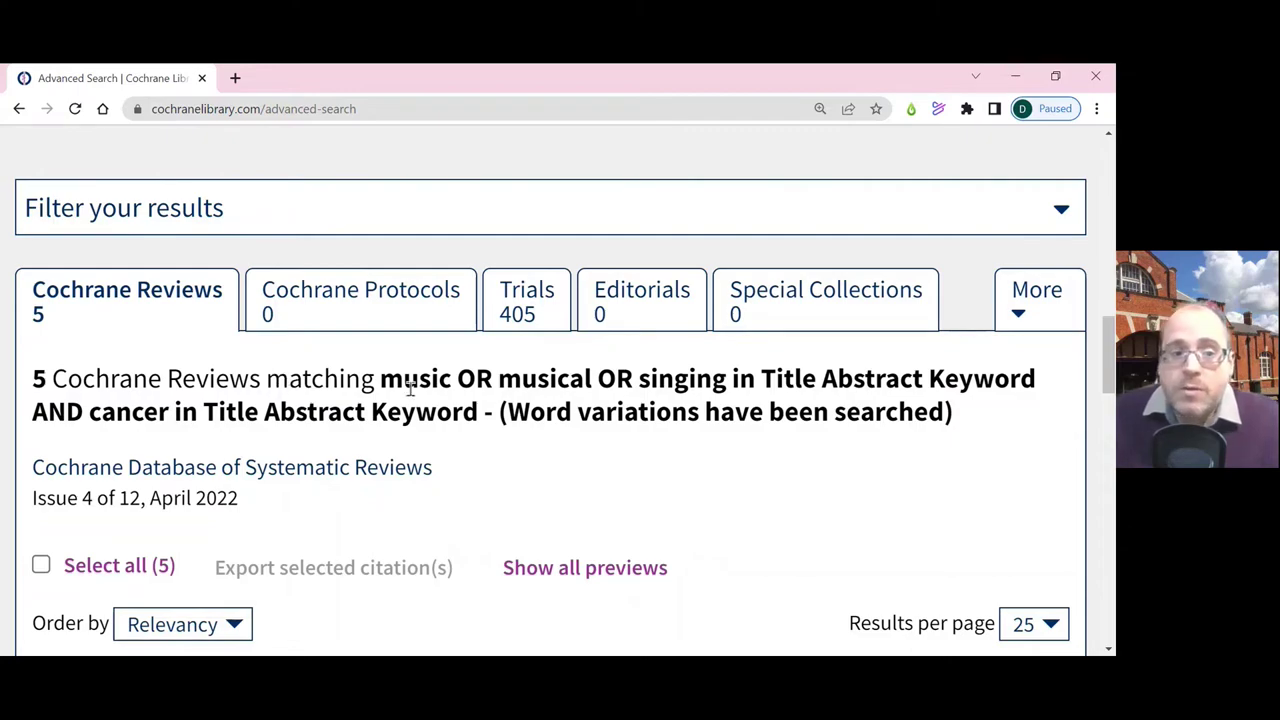
pyautogui.scroll(-1, 410, 390)
pyautogui.scroll(-6, 740, 470)
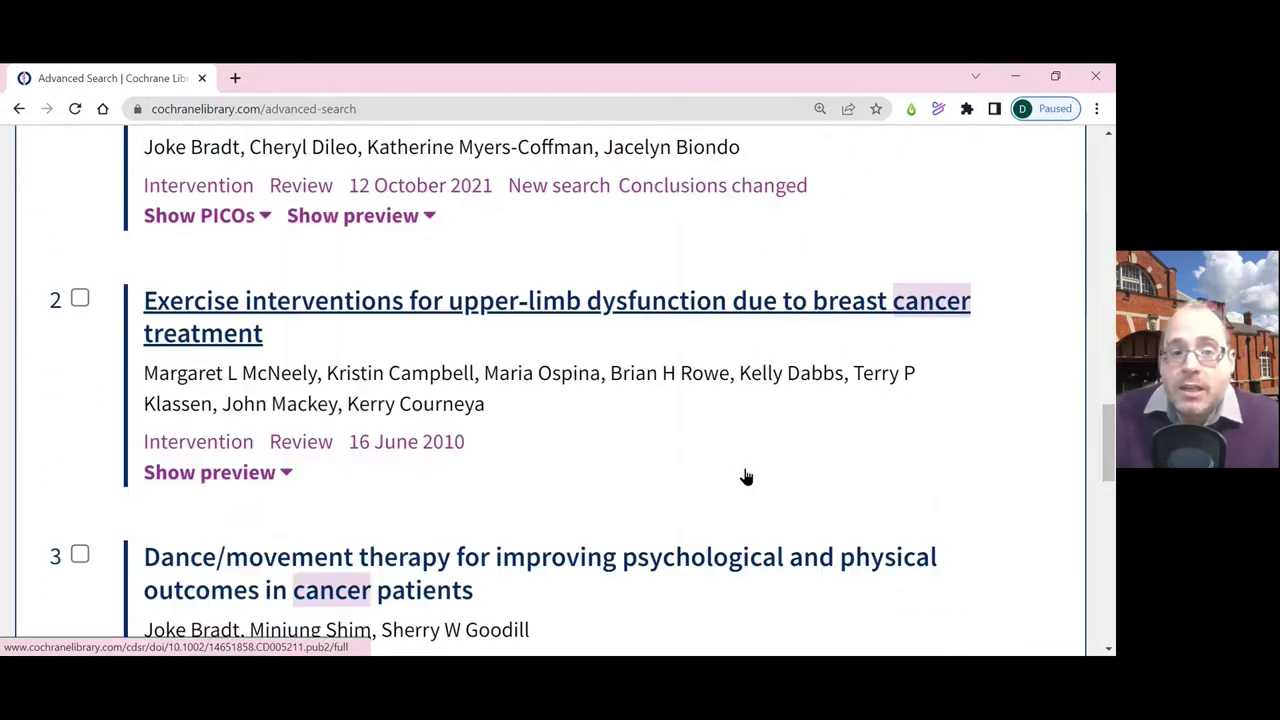
# Step: Switch to the Trials (405) results tab
pyautogui.scroll(4, 748, 477)
pyautogui.scroll(-2, 669, 374)
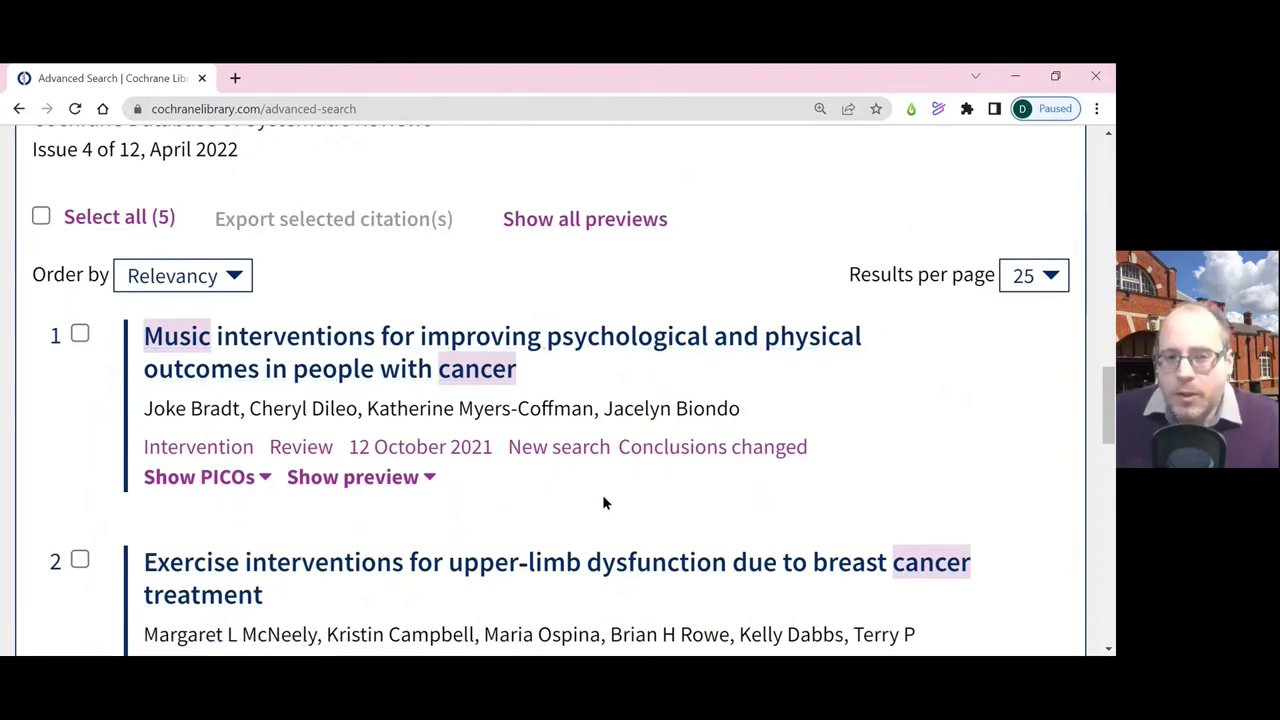
pyautogui.scroll(3, 603, 500)
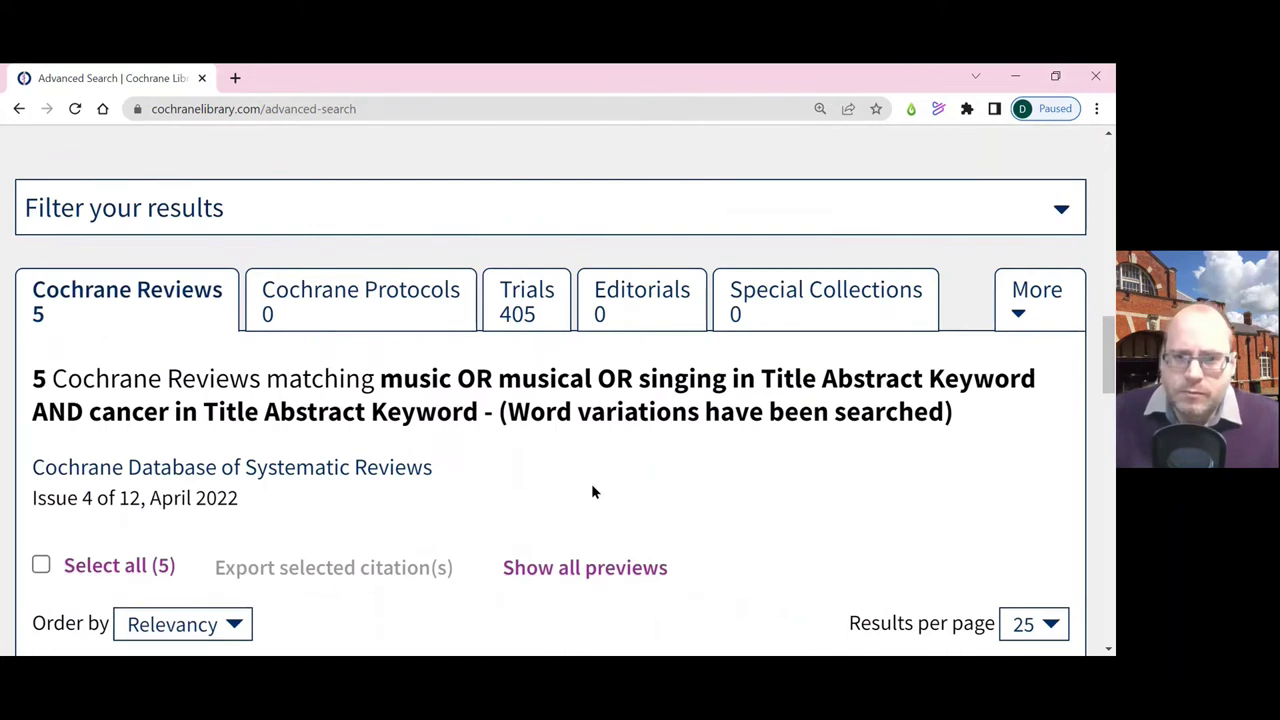
pyautogui.click(540, 323)
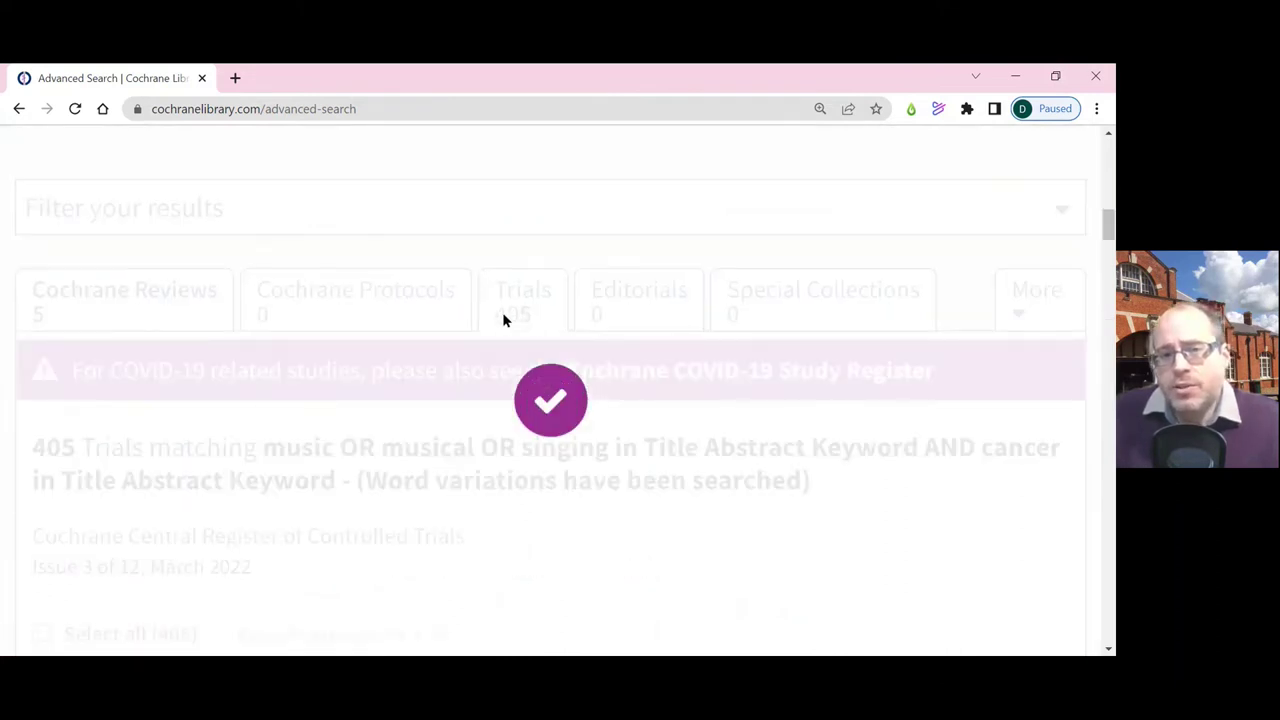
# Step: Browse the 405 trial results, then expand the More categories showing 1 Clinical Answer
pyautogui.scroll(-5, 620, 483)
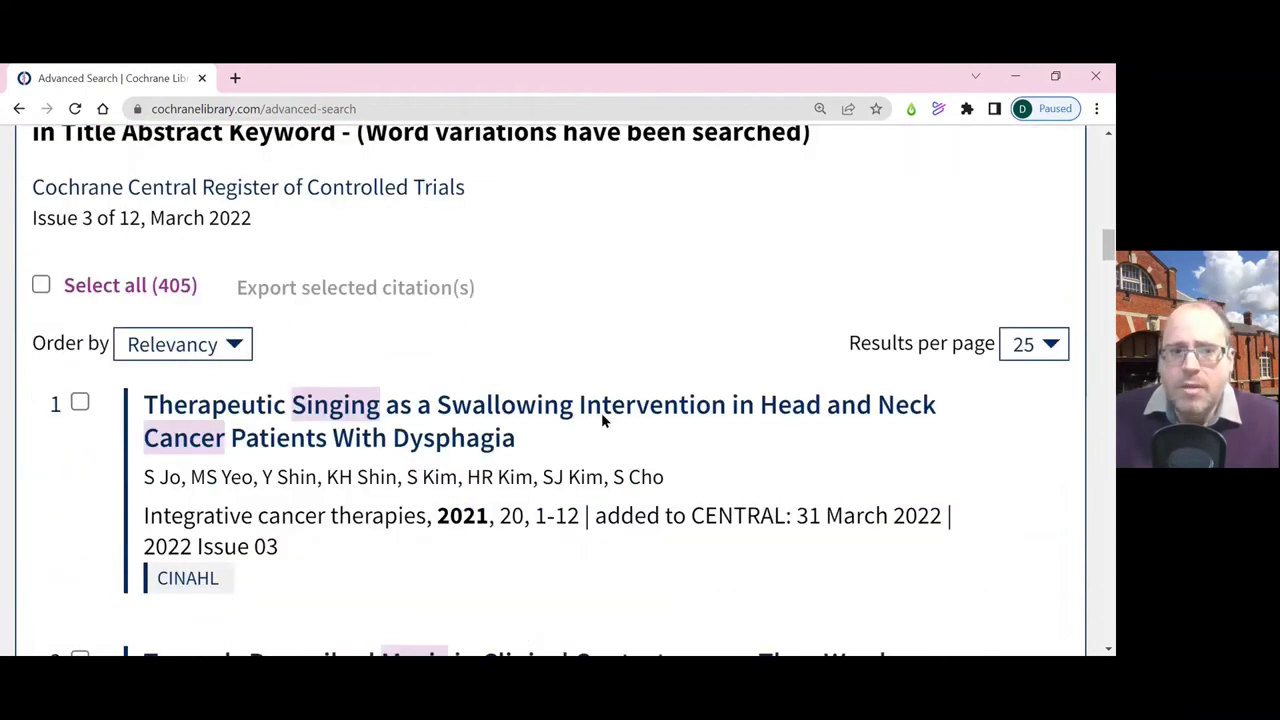
pyautogui.scroll(-1, 603, 420)
pyautogui.scroll(1, 500, 410)
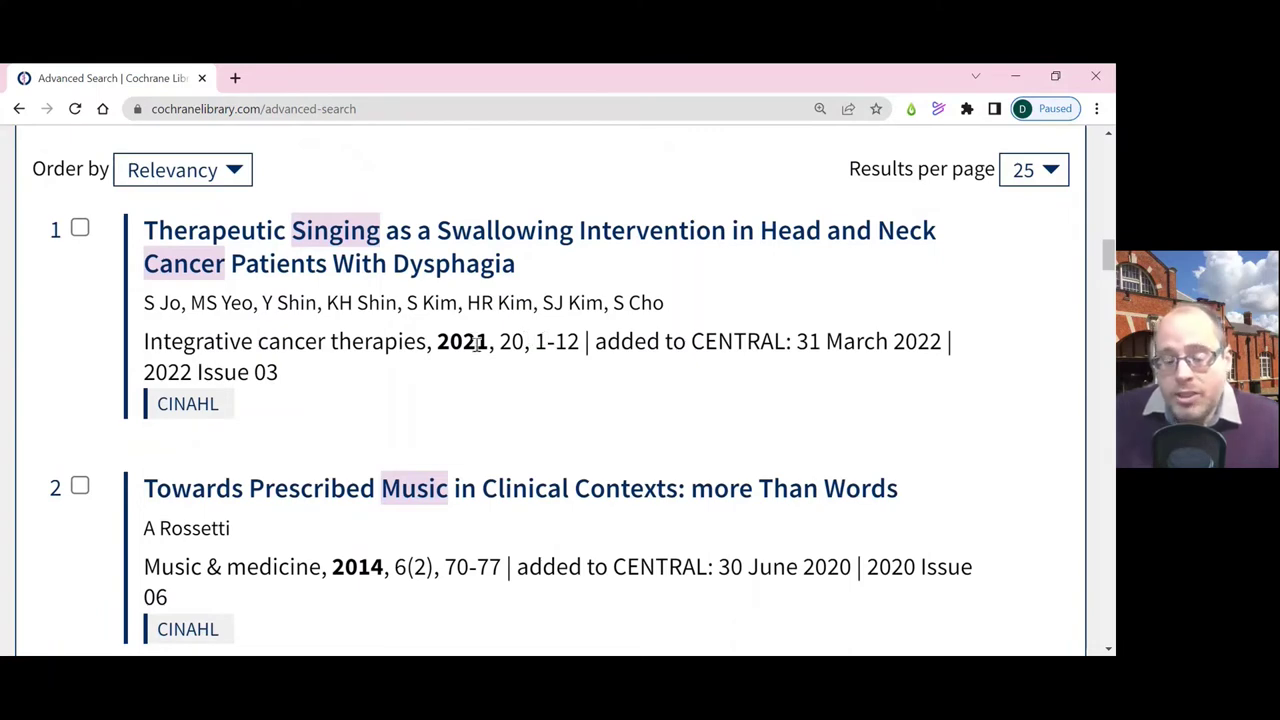
pyautogui.scroll(-3, 473, 350)
pyautogui.scroll(-6, 473, 357)
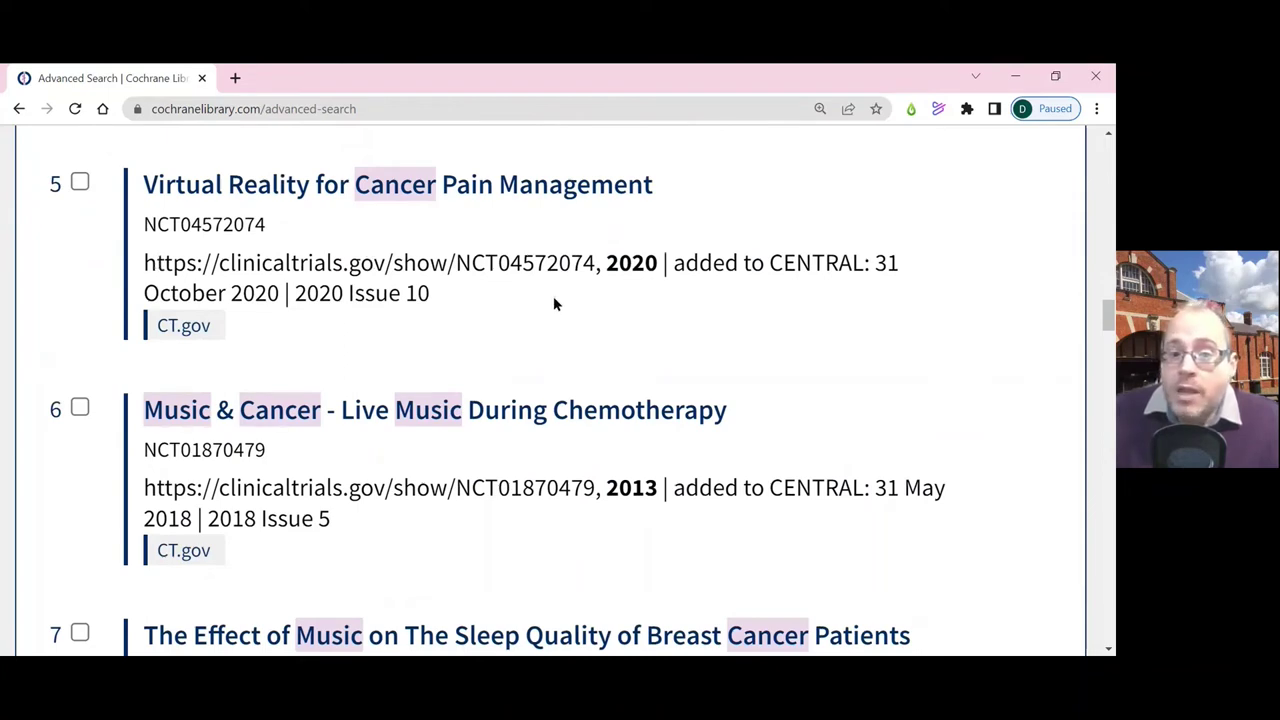
pyautogui.scroll(8, 540, 322)
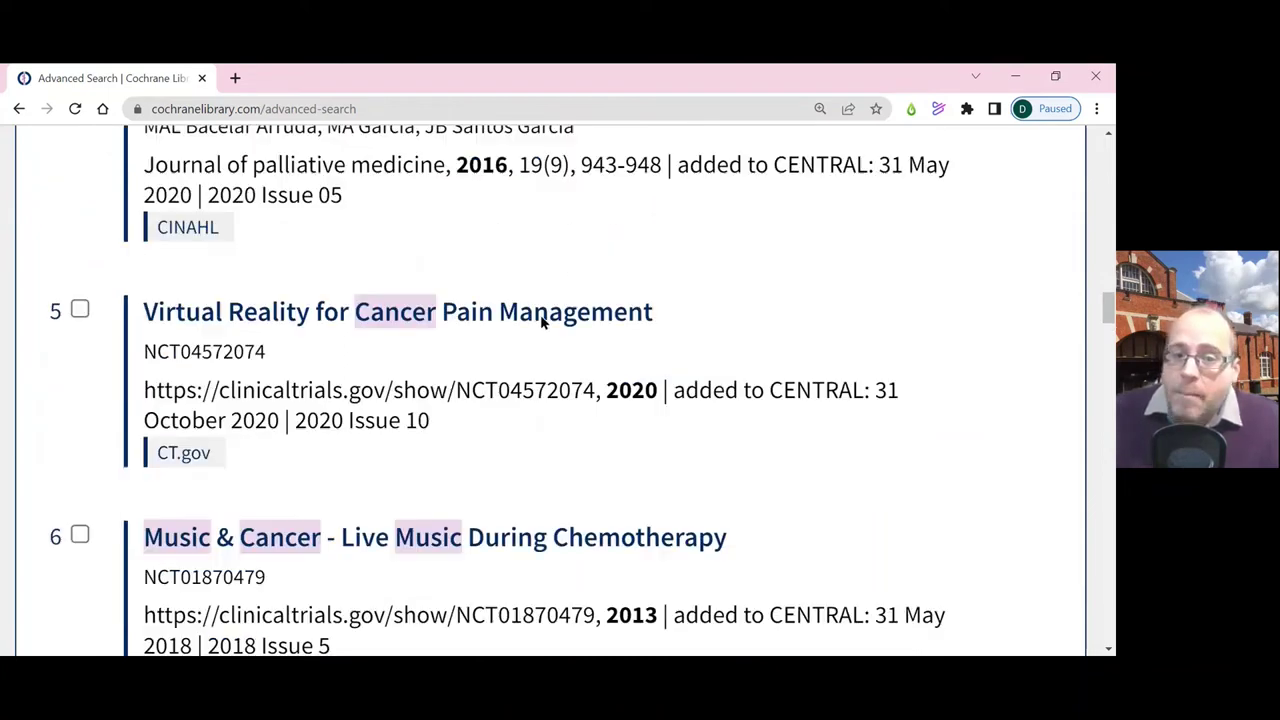
pyautogui.scroll(4, 547, 340)
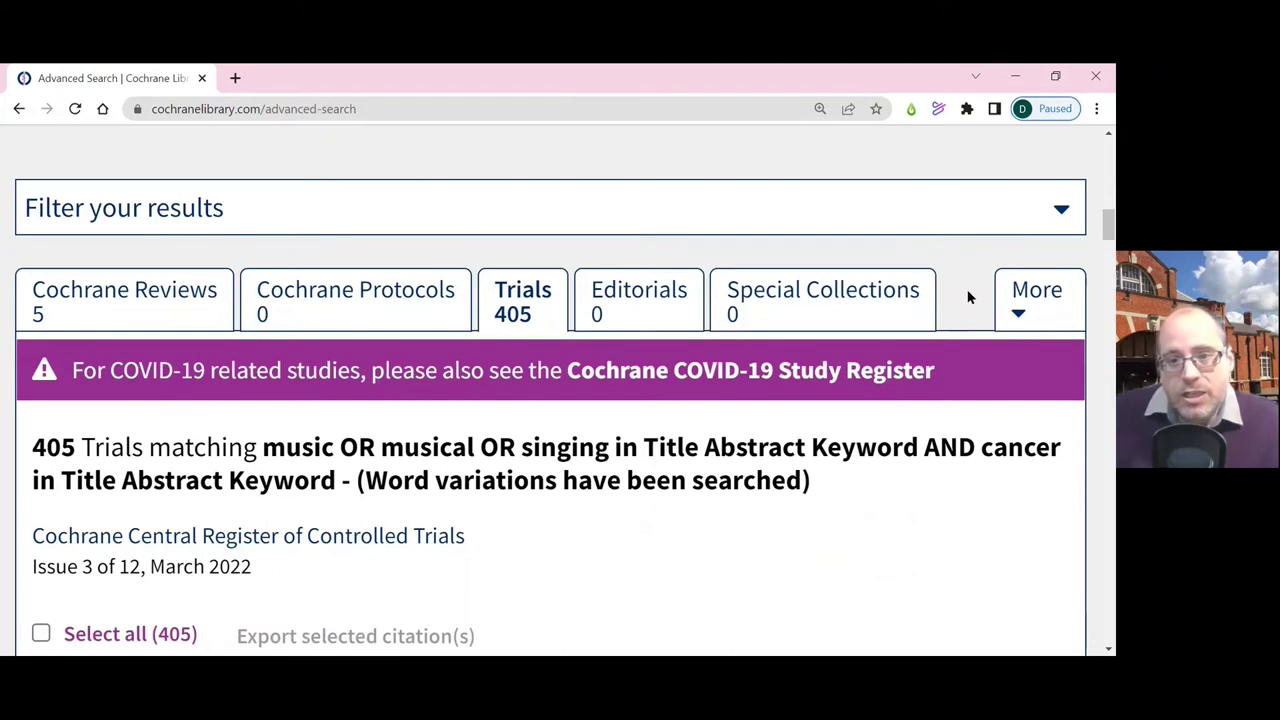
pyautogui.click(1017, 312)
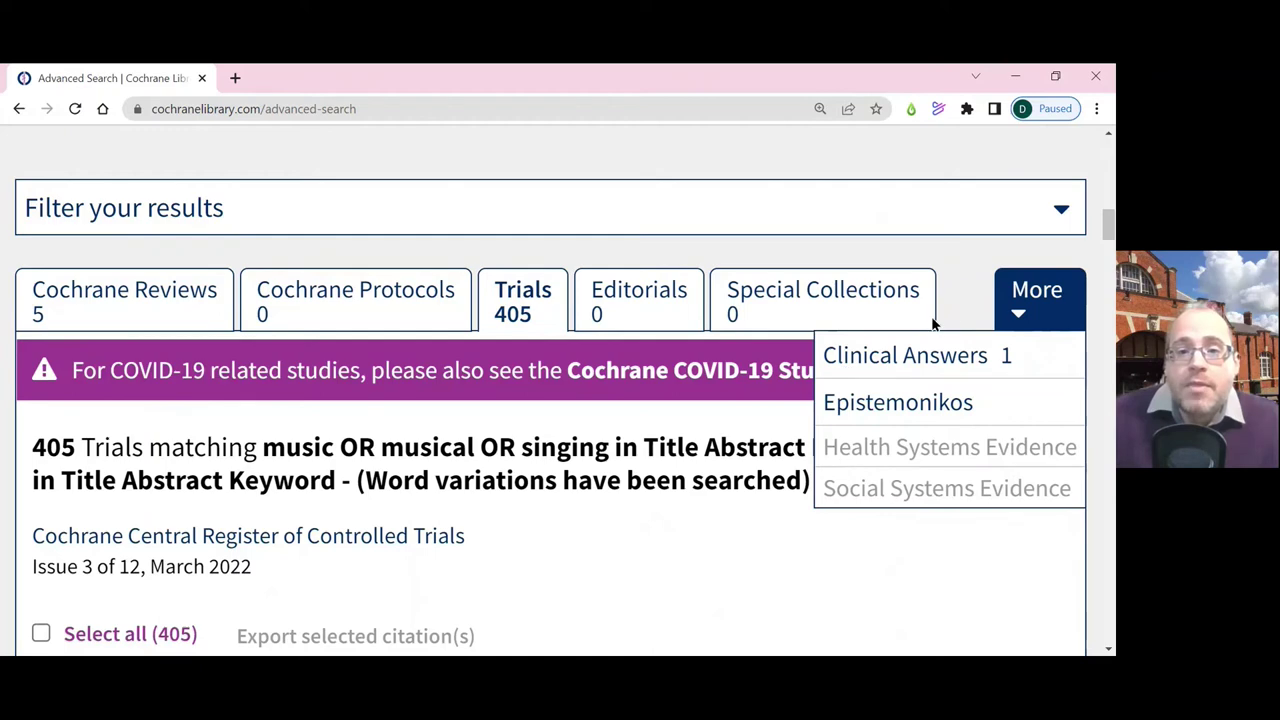
# Step: Close the More list and zoom out so the Year and Date filter panel appears
pyautogui.click(952, 302)
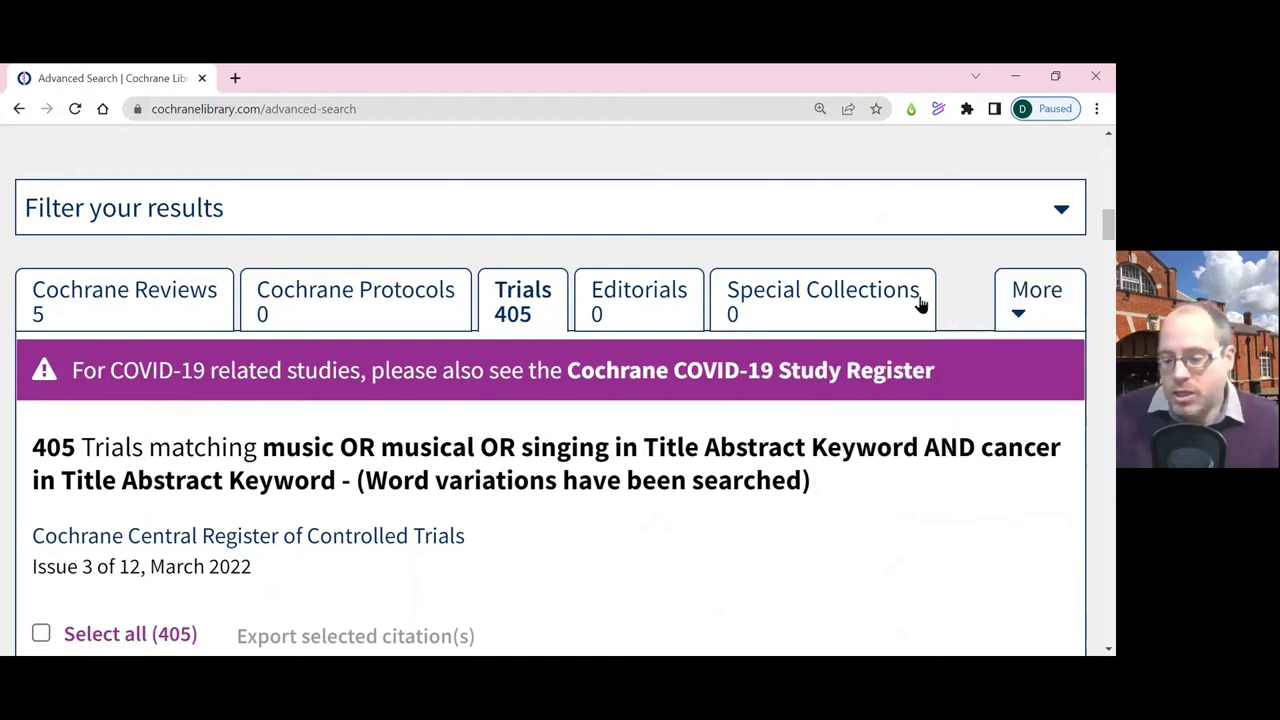
pyautogui.hotkey('ctrl', '-')
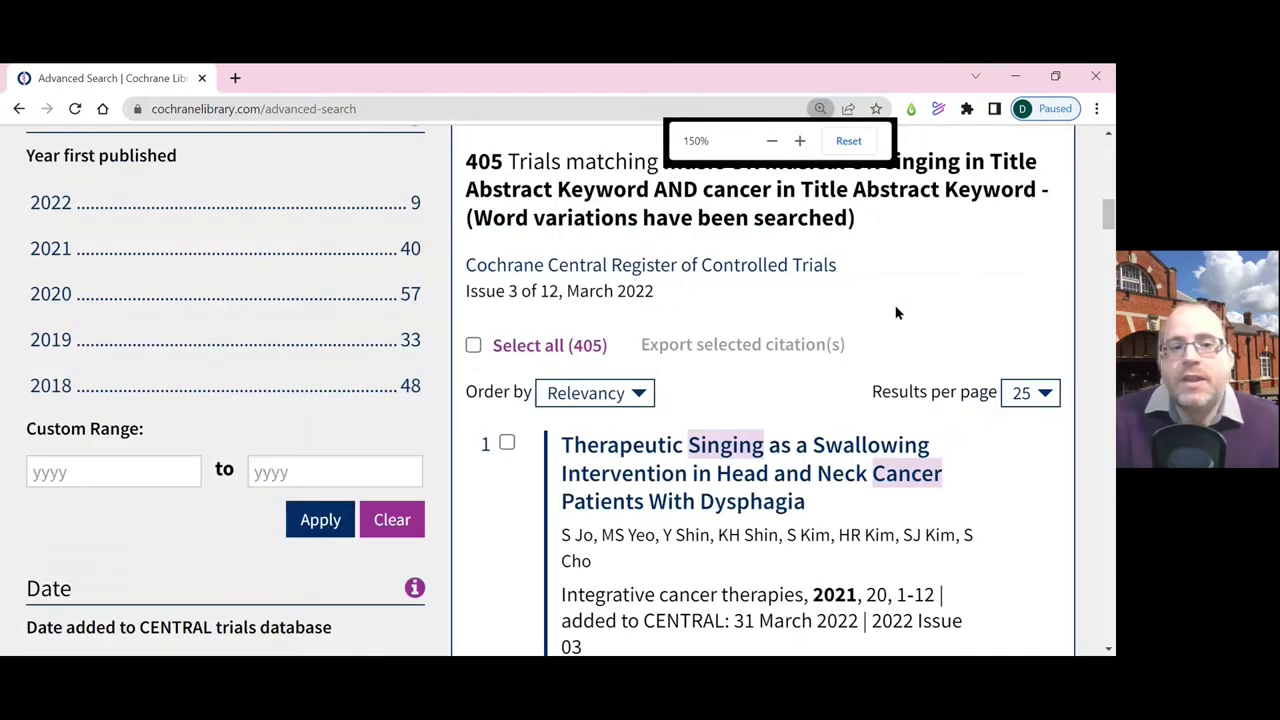
pyautogui.scroll(1, 398, 315)
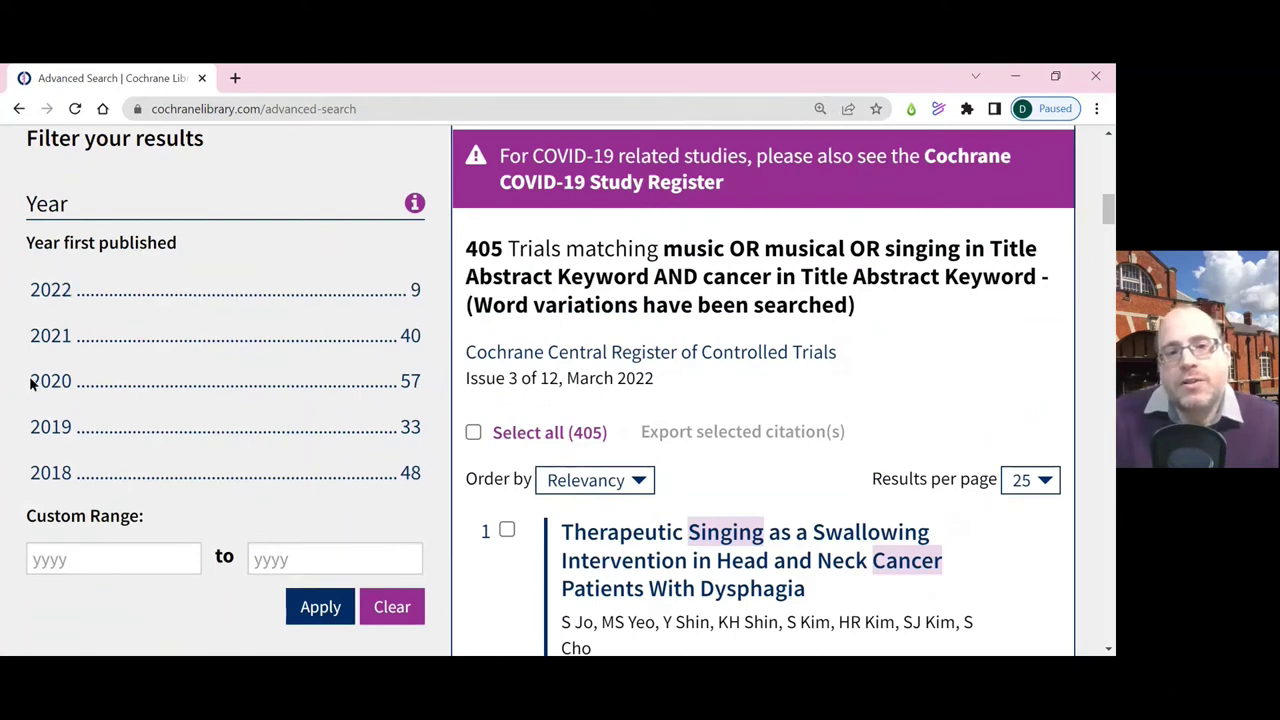
pyautogui.scroll(-1, 438, 381)
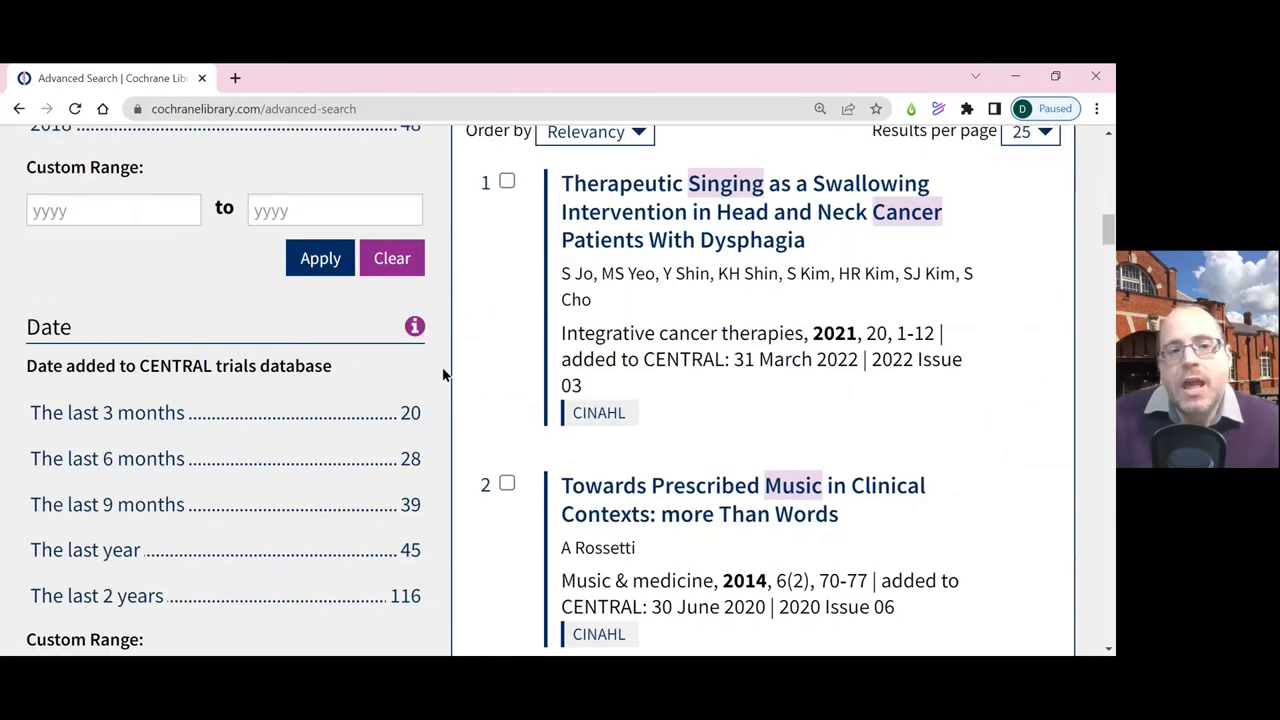
pyautogui.scroll(-6, 443, 372)
pyautogui.scroll(5, 446, 372)
pyautogui.scroll(5, 446, 372)
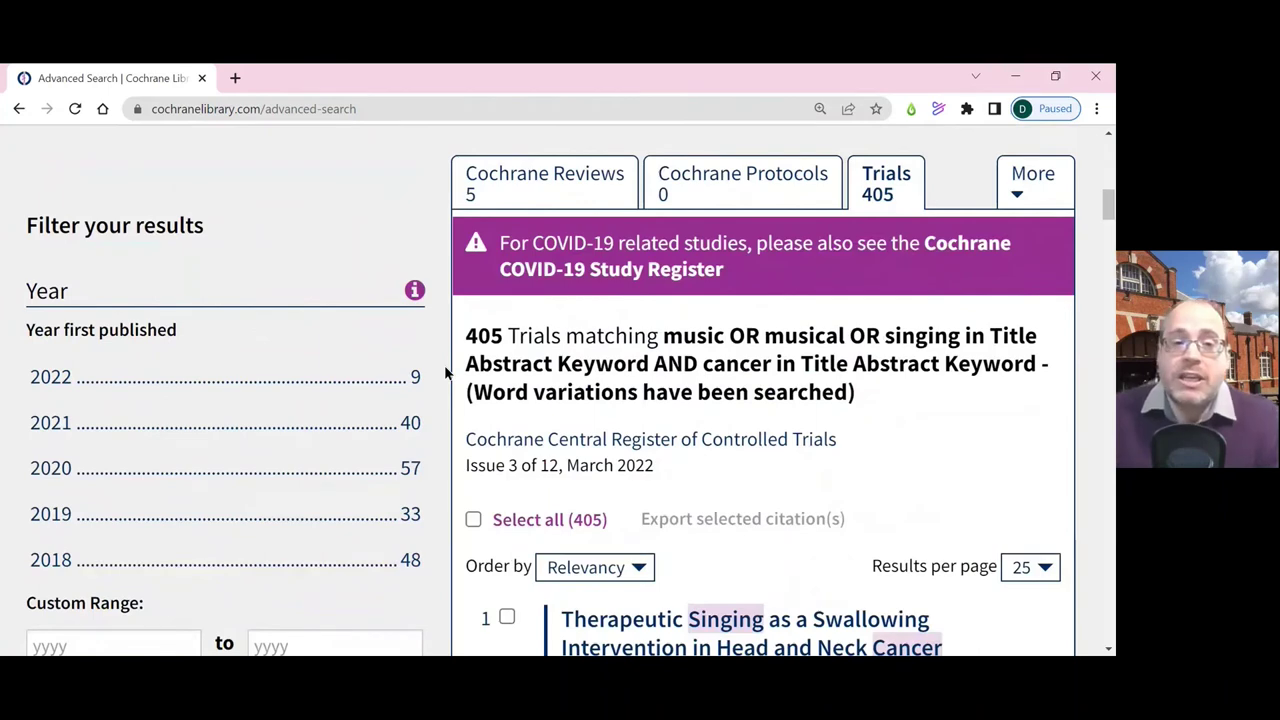
pyautogui.scroll(4, 440, 376)
# Step: Review the search lines, then return to the Cochrane Reviews (5) results tab
pyautogui.scroll(2, 481, 417)
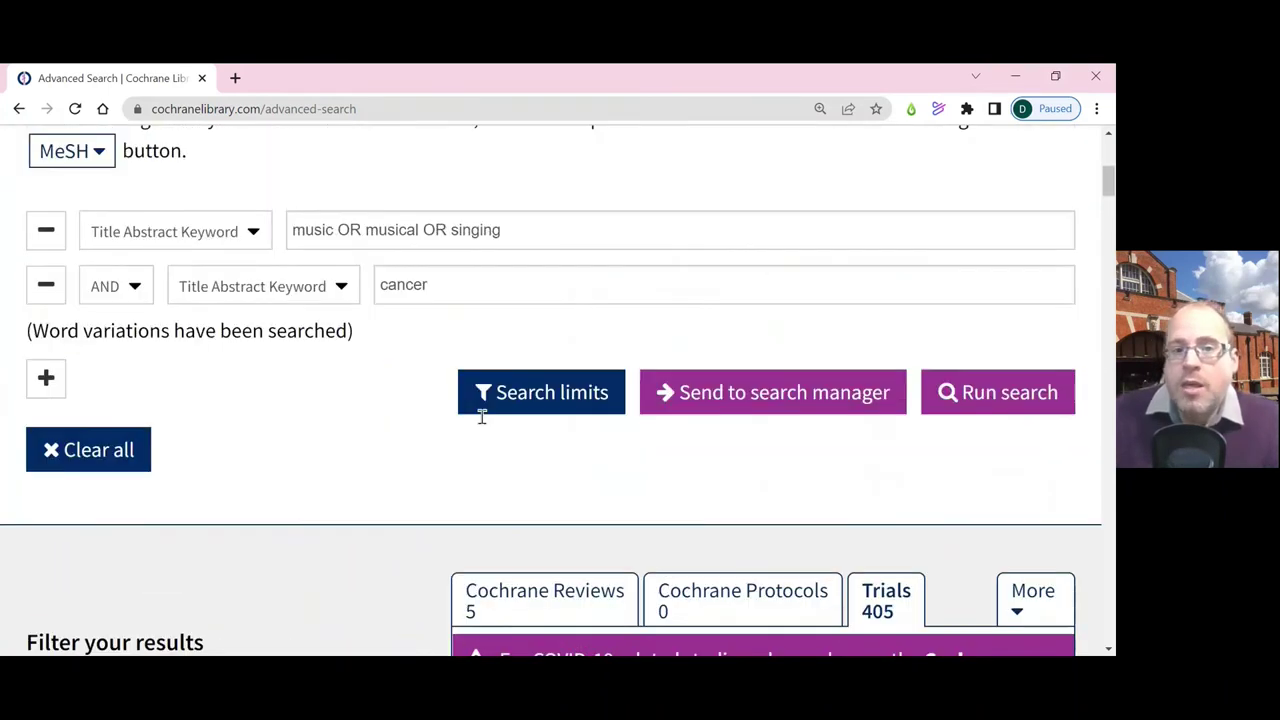
pyautogui.scroll(-1, 430, 285)
pyautogui.scroll(-1, 317, 284)
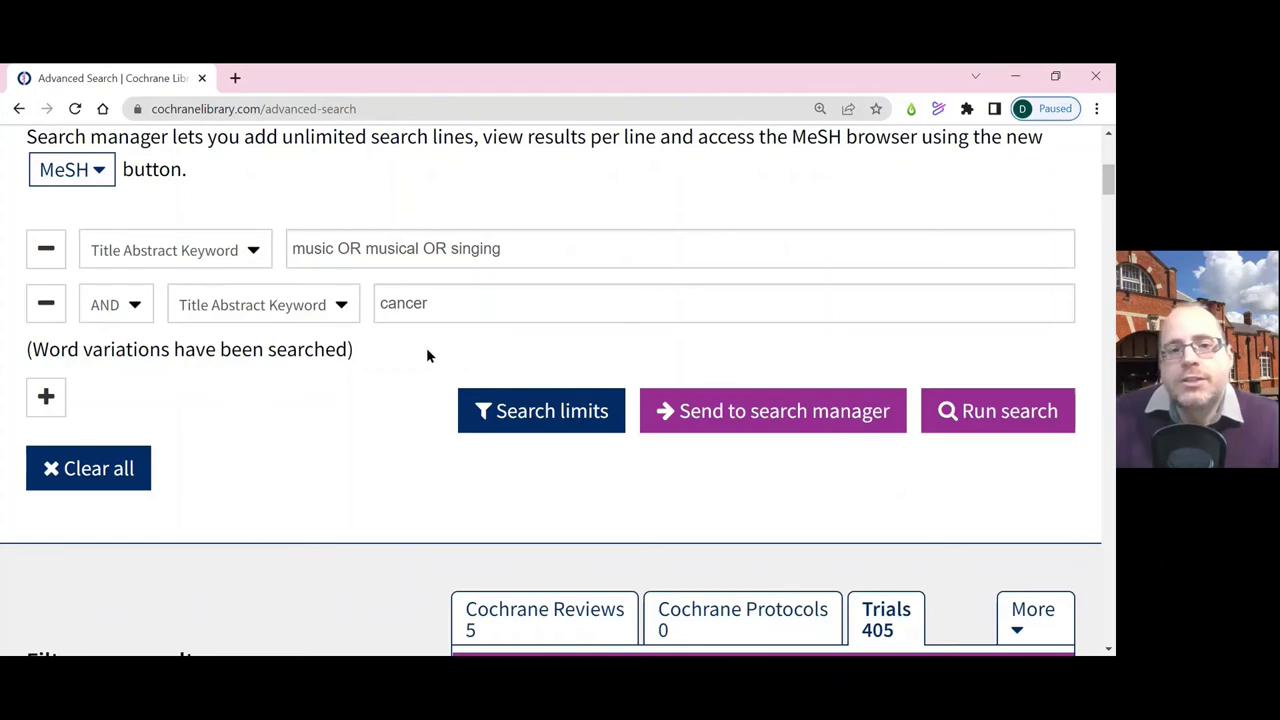
pyautogui.scroll(2, 385, 415)
pyautogui.scroll(1, 383, 409)
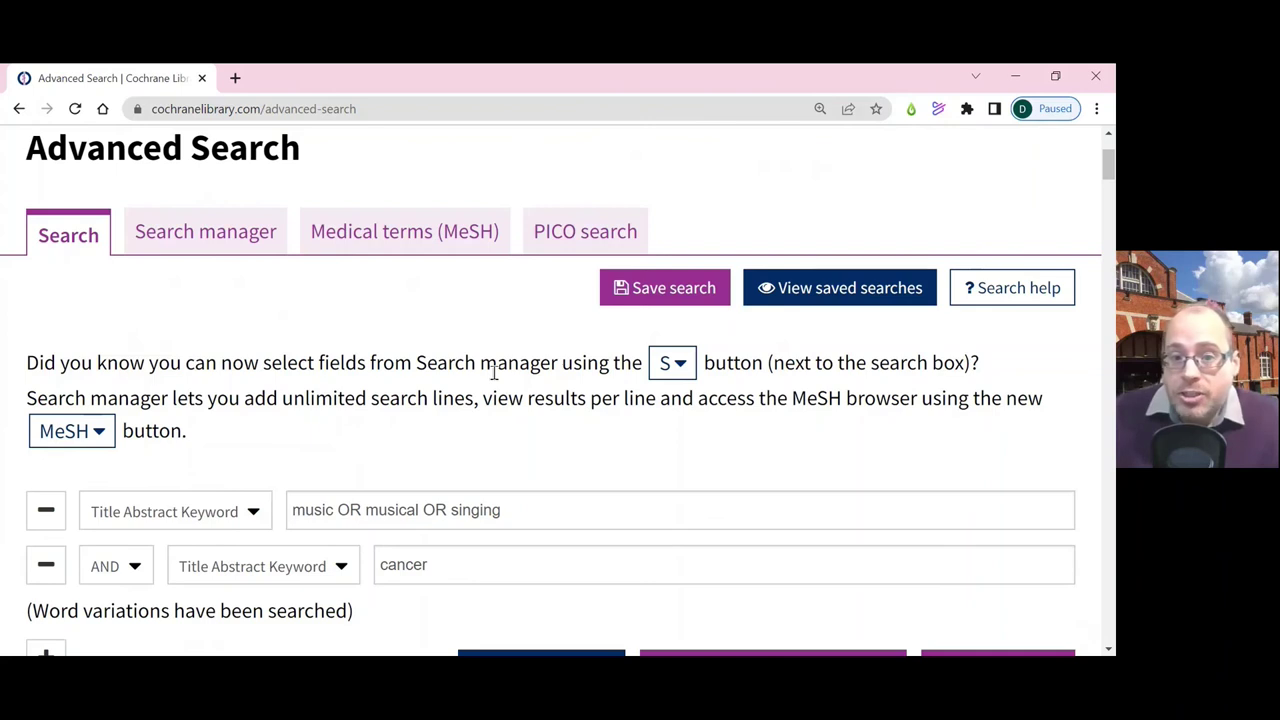
pyautogui.scroll(-1, 540, 425)
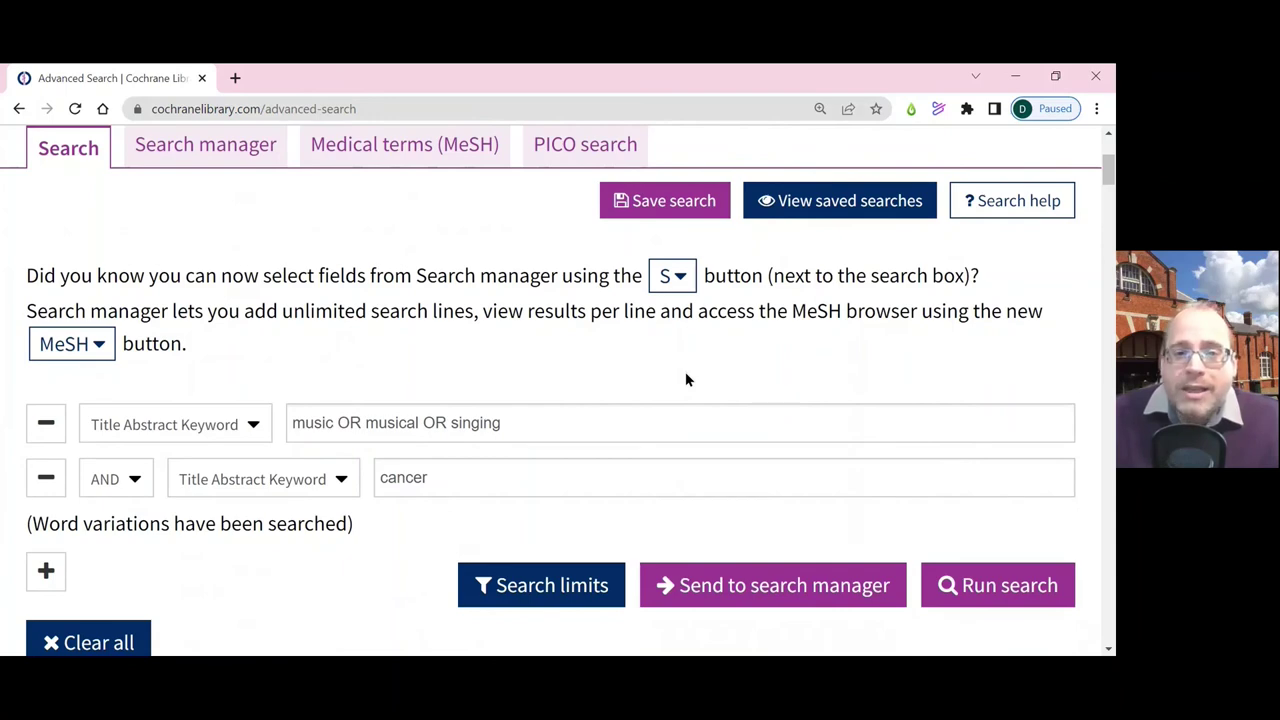
pyautogui.scroll(-5, 686, 379)
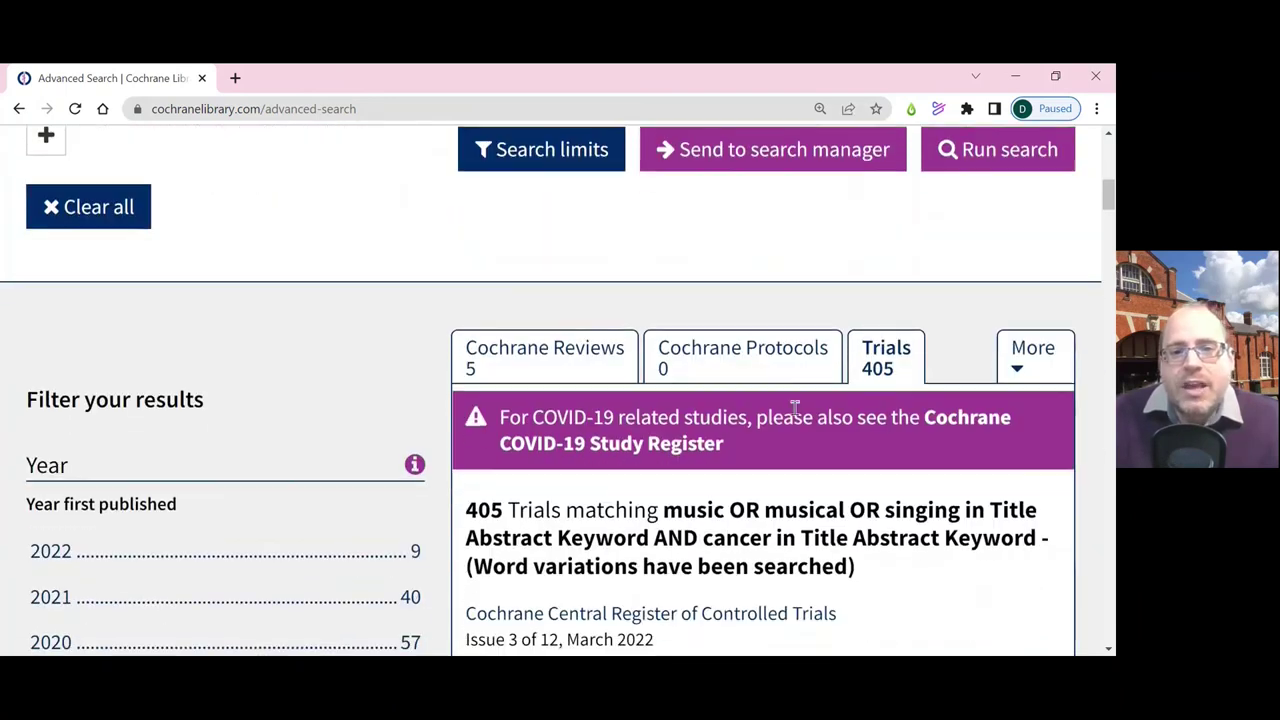
pyautogui.click(525, 366)
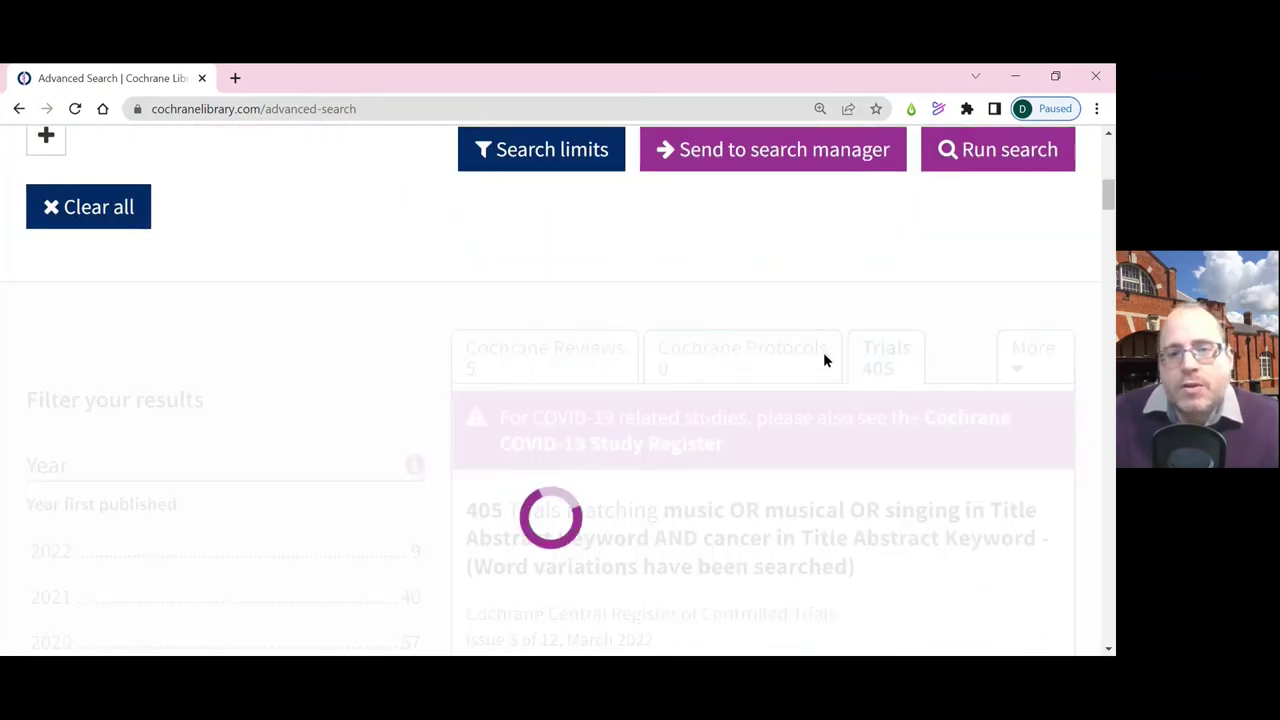